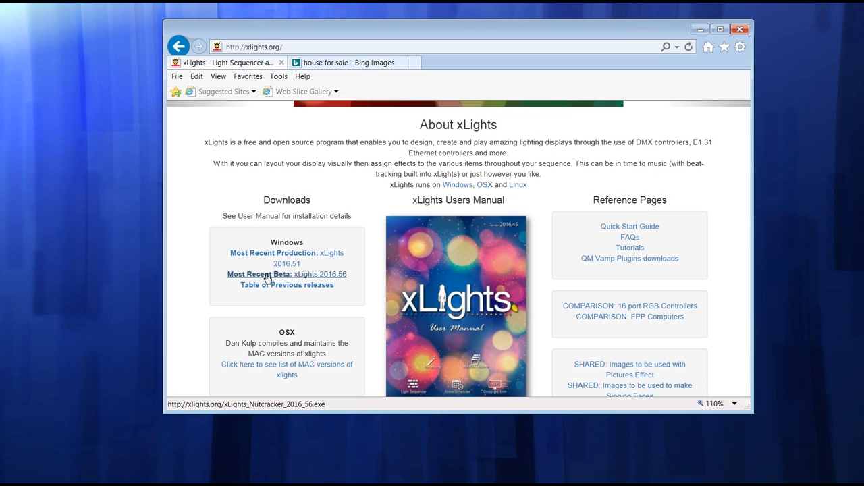
# Download the most recent Windows beta, xLights 2016.56, and run the saved installer.
pyautogui.click(323, 277)
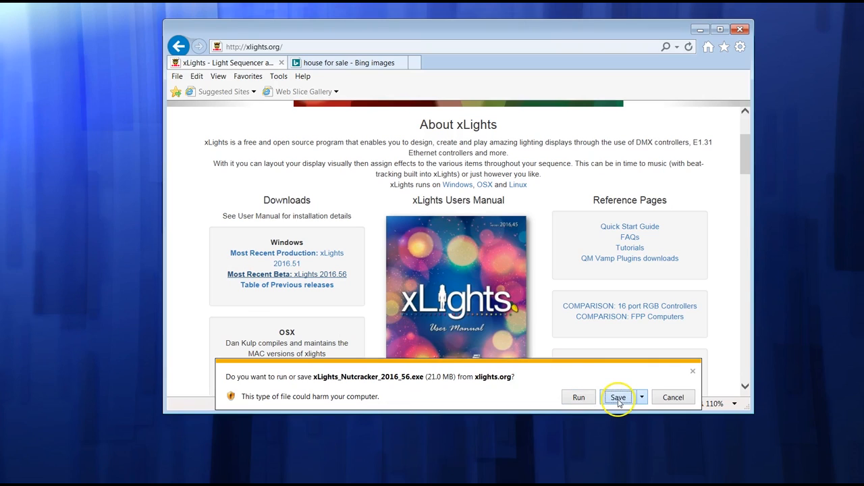
pyautogui.click(618, 398)
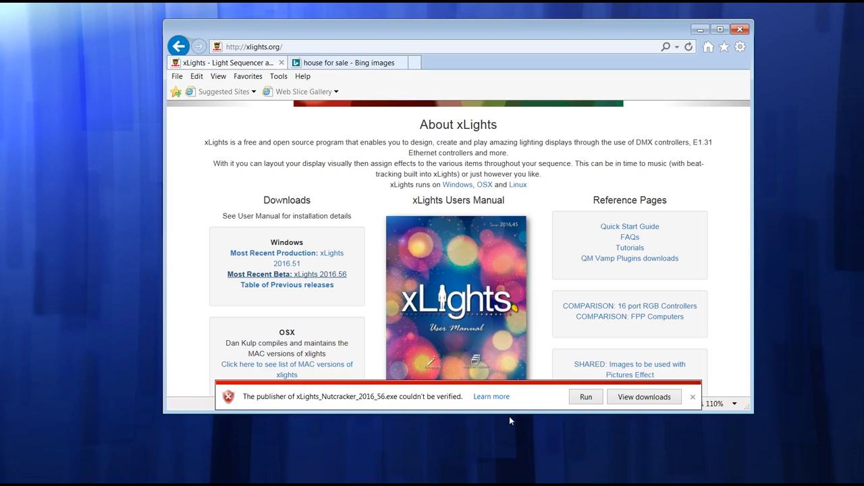
pyautogui.click(571, 398)
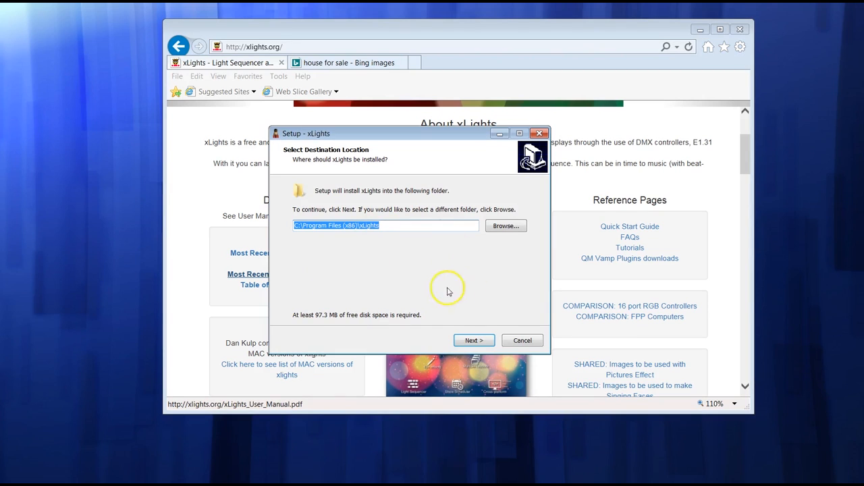
# Set the xLights installation folder to C:\Program Files (x86)\xLights-56.
pyautogui.click(394, 223)
pyautogui.moveTo(376, 131); pyautogui.dragTo(442, 160)
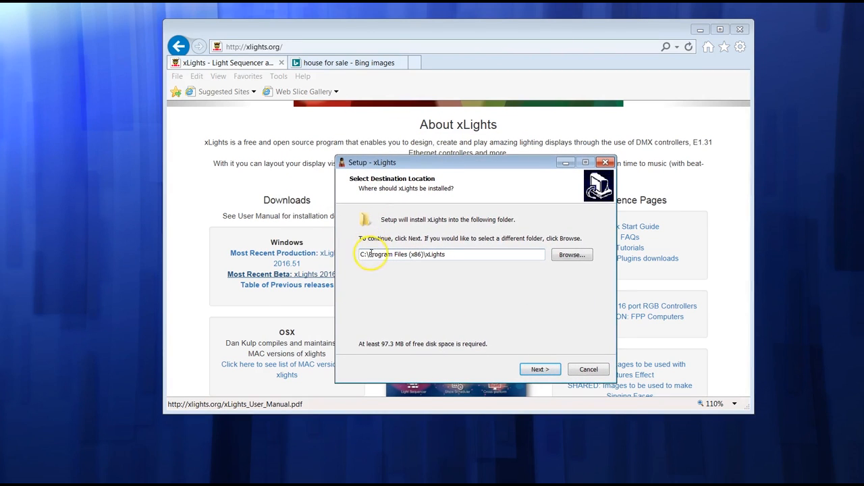
pyautogui.moveTo(362, 253); pyautogui.dragTo(479, 258)
pyautogui.click(463, 254)
pyautogui.write('-56')
pyautogui.moveTo(409, 160); pyautogui.dragTo(442, 168)
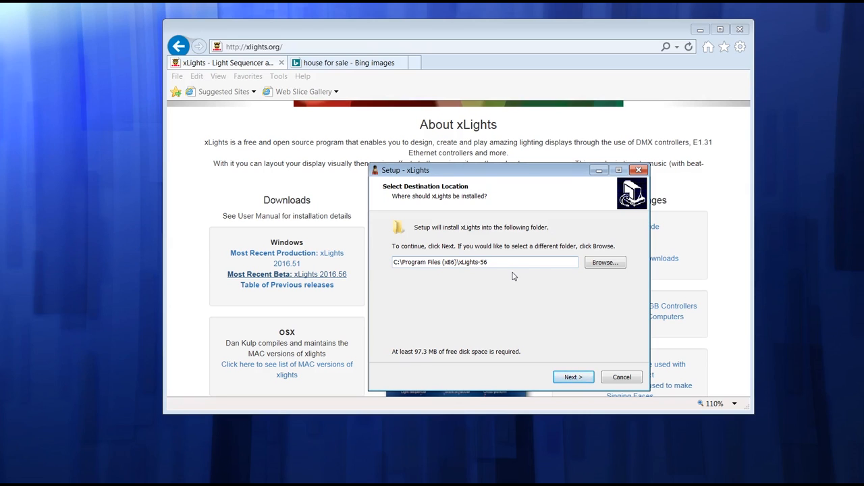
# Install xLights with the xLights Start Menu folder and a desktop shortcut, and minimize the setup window once installation completes.
pyautogui.click(572, 378)
pyautogui.click(457, 299)
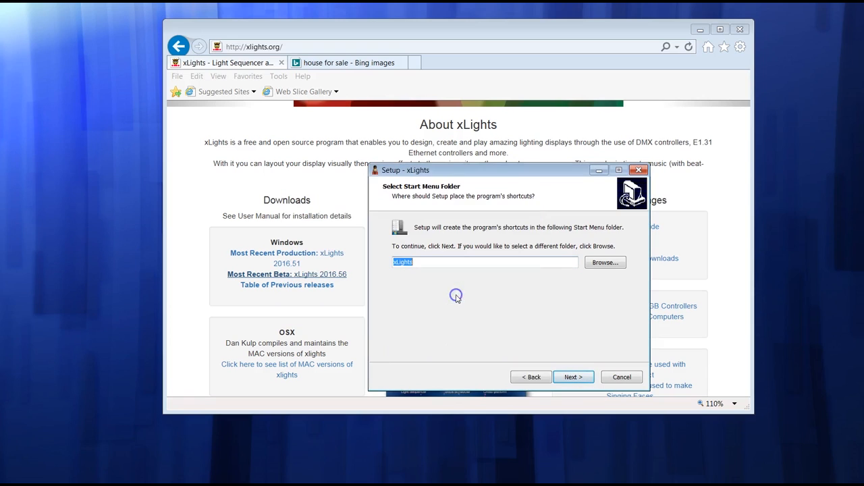
pyautogui.click(582, 387)
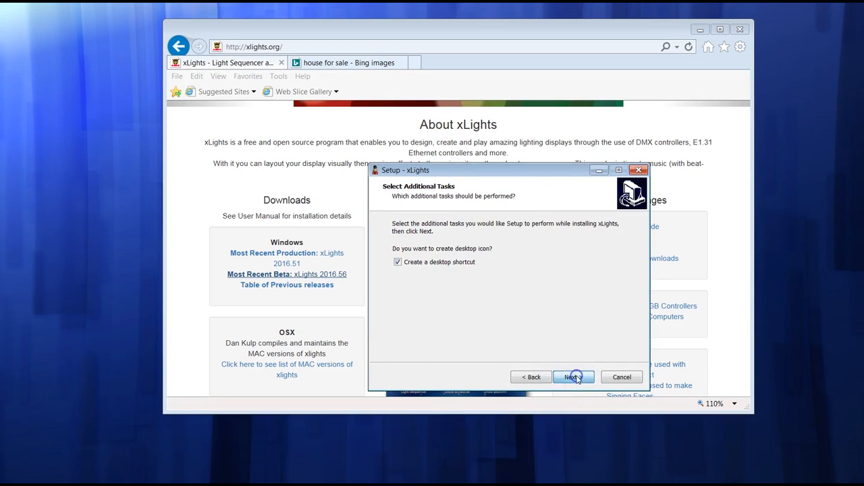
pyautogui.click(578, 382)
pyautogui.click(577, 380)
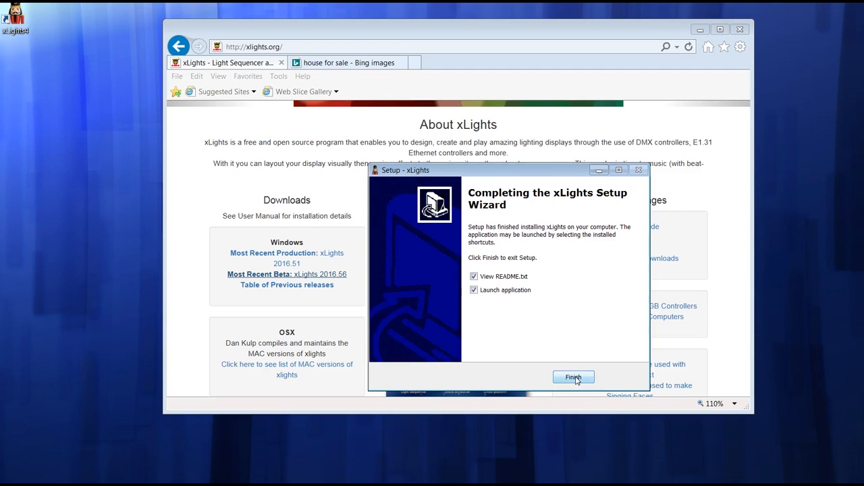
pyautogui.click(601, 169)
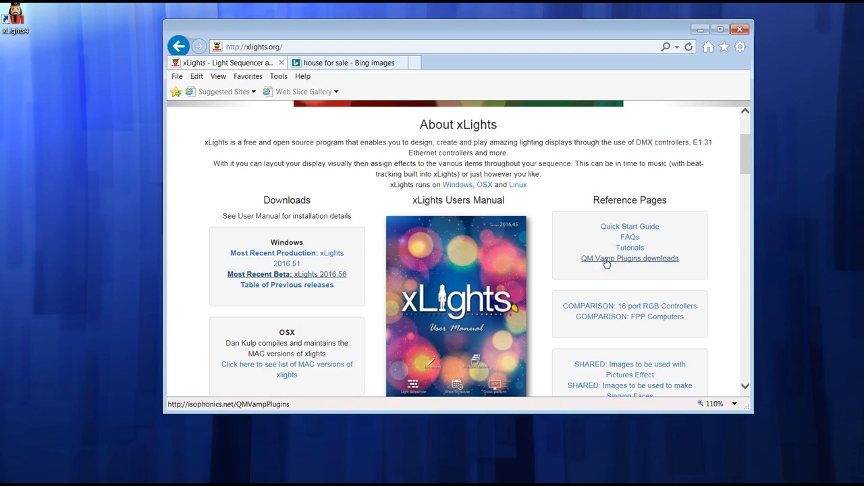
# Go to the QM Vamp Plugins download page and open the Windows zip file qm-vamp-plugins-1.7-win32.zip.
pyautogui.click(606, 261)
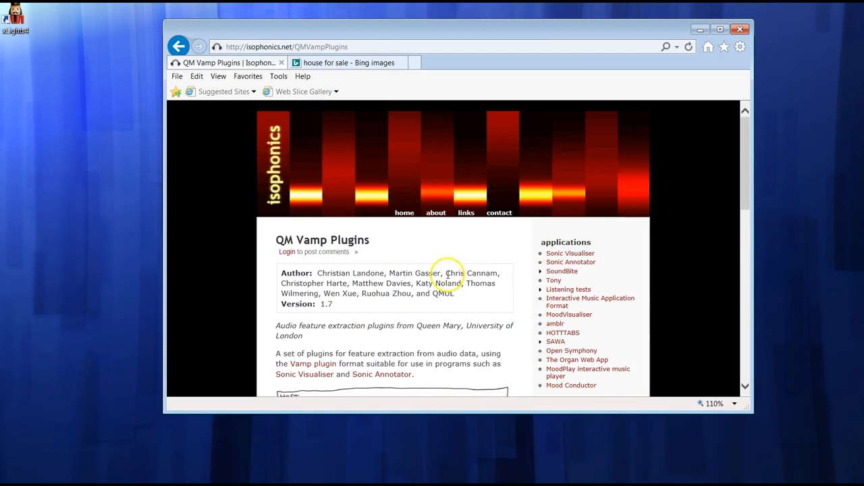
pyautogui.scroll(-6, 497, 337)
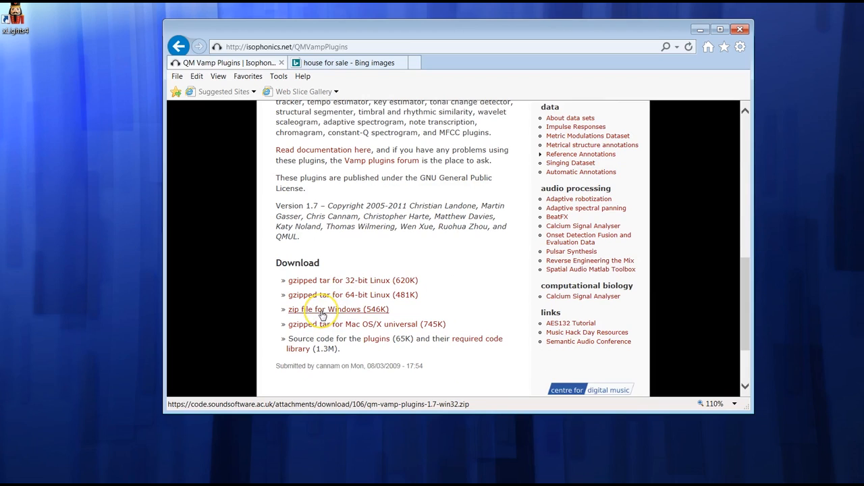
pyautogui.click(322, 314)
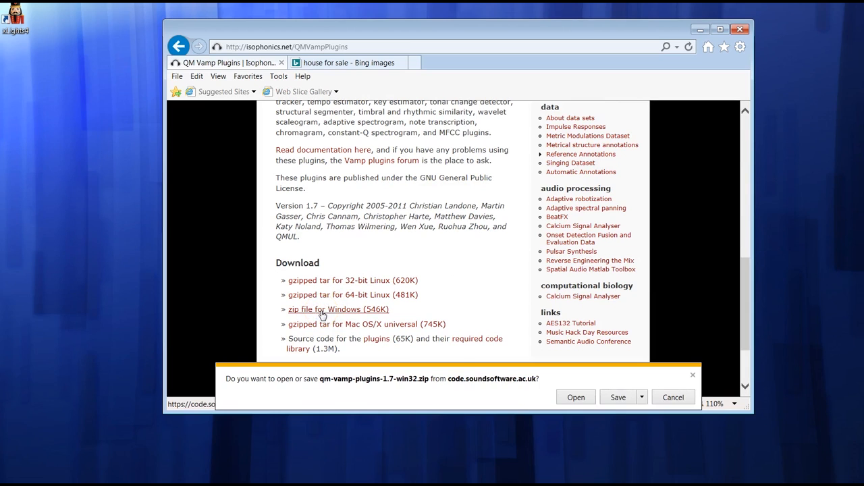
pyautogui.click(574, 398)
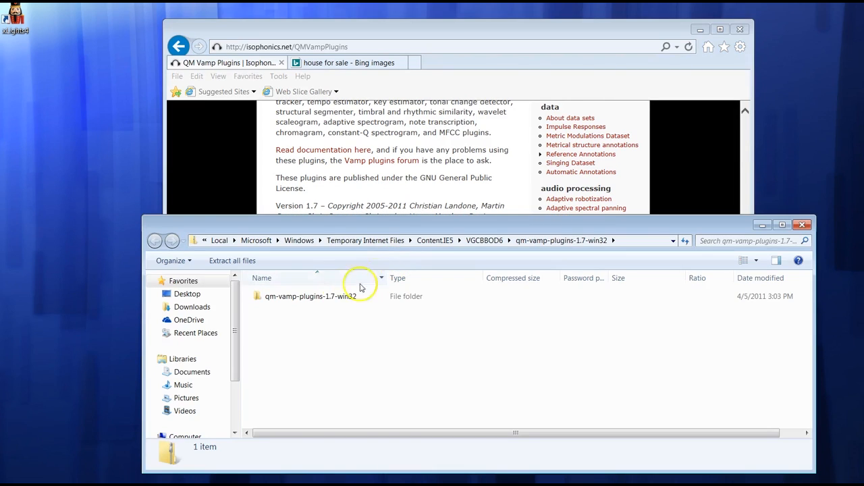
# Open INSTALL_win32 from the zip's qm-vamp-plugins-1.7-win32 folder and copy the folder name "Vamp Plugins" from the 64-bit path.
pyautogui.click(292, 297)
pyautogui.doubleClick(292, 298)
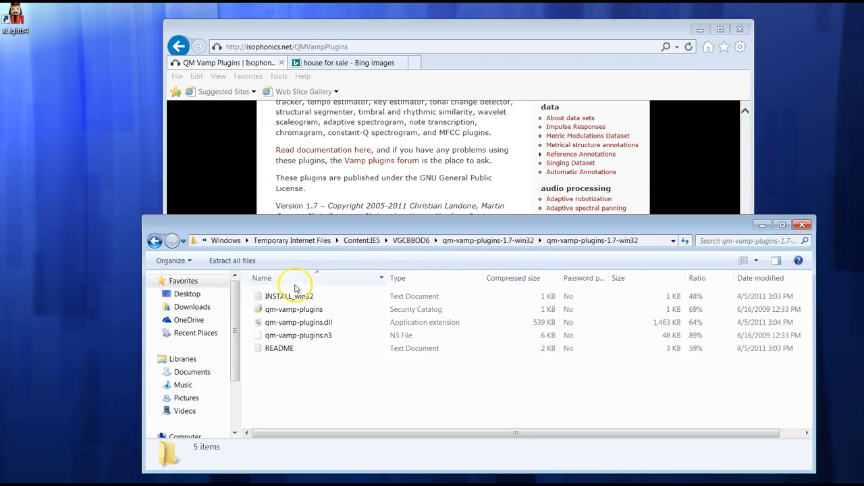
pyautogui.doubleClick(283, 297)
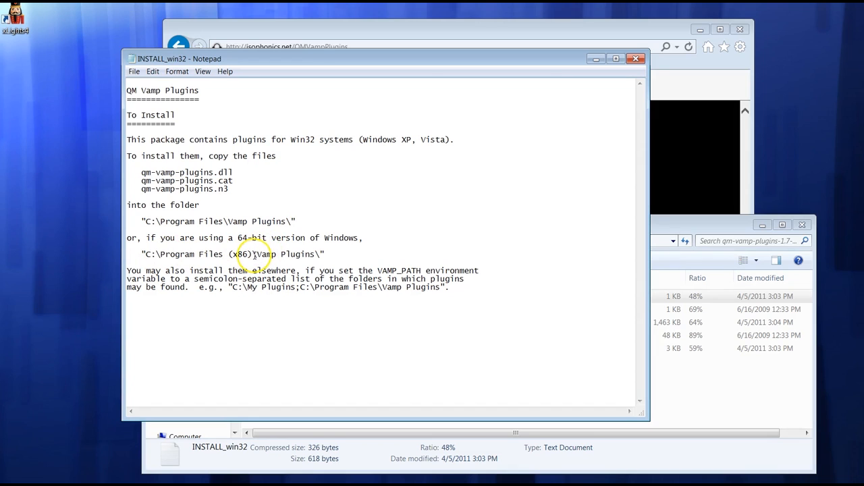
pyautogui.moveTo(256, 254); pyautogui.dragTo(314, 254)
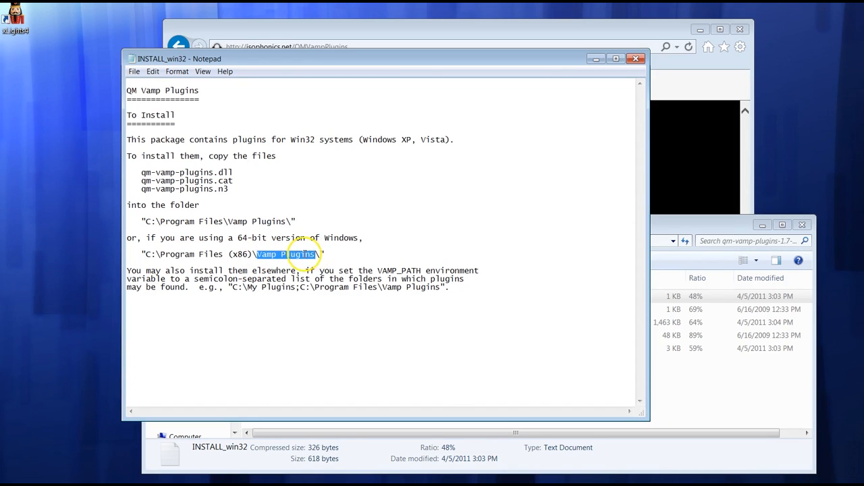
pyautogui.rightClick(306, 255)
pyautogui.click(329, 288)
# Open the Program Files (x86) folder on the C: drive in a new file window placed beside the install notes.
pyautogui.press('super')
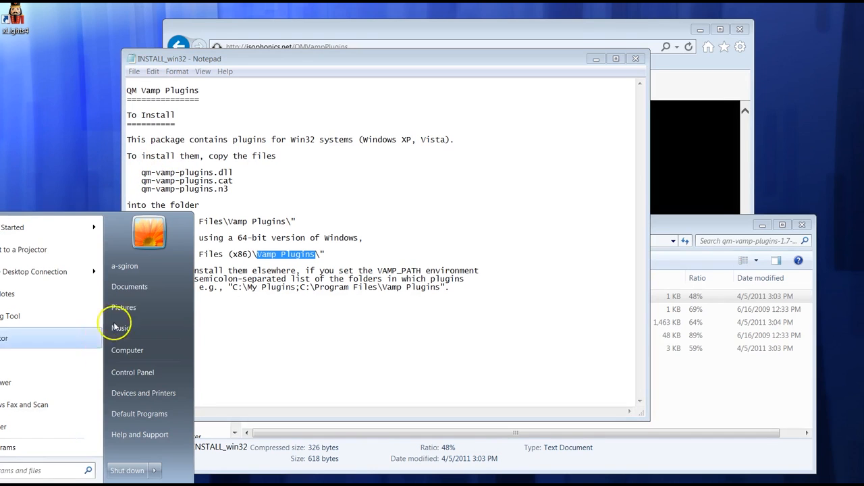
pyautogui.click(131, 349)
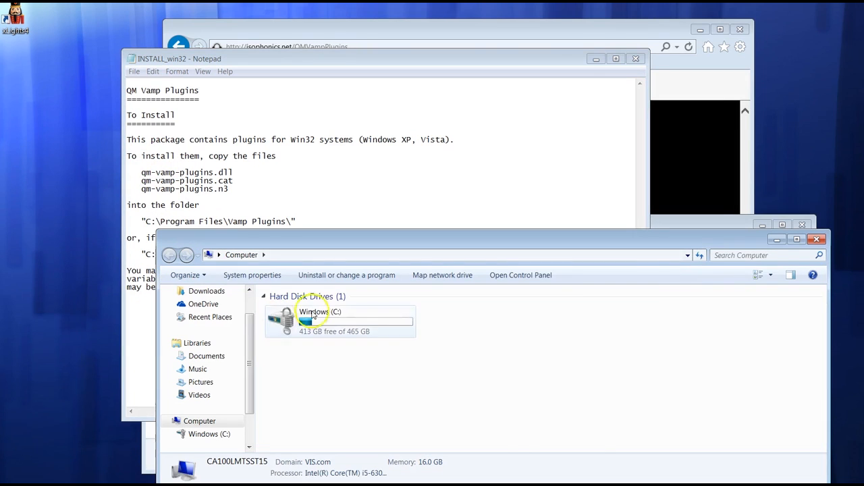
pyautogui.doubleClick(329, 320)
pyautogui.moveTo(335, 237); pyautogui.dragTo(338, 176)
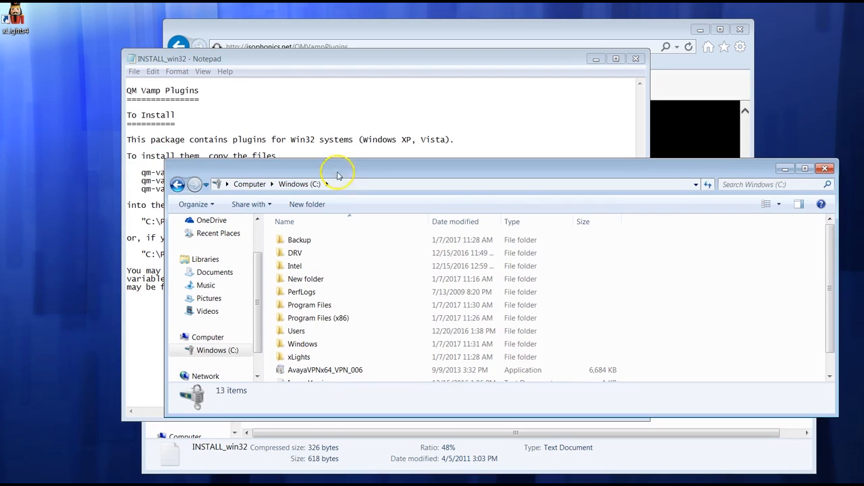
pyautogui.click(300, 318)
pyautogui.scroll(-1, 298, 354)
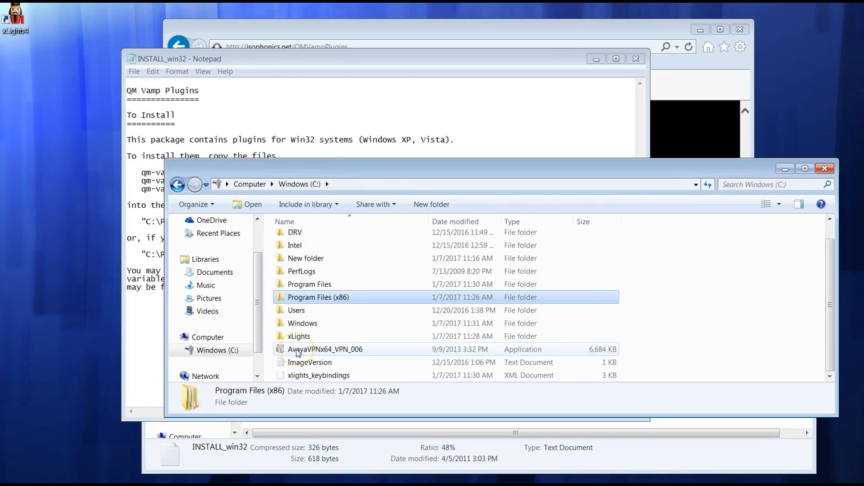
pyautogui.scroll(1, 297, 354)
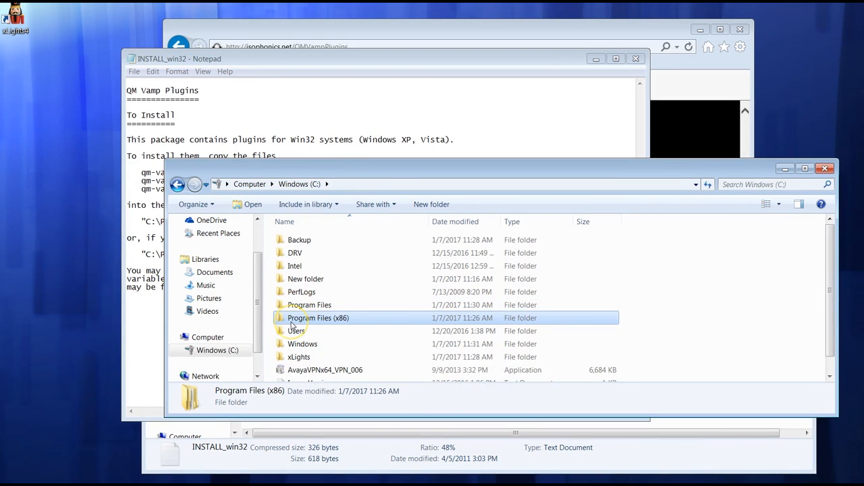
pyautogui.moveTo(254, 165); pyautogui.dragTo(454, 174)
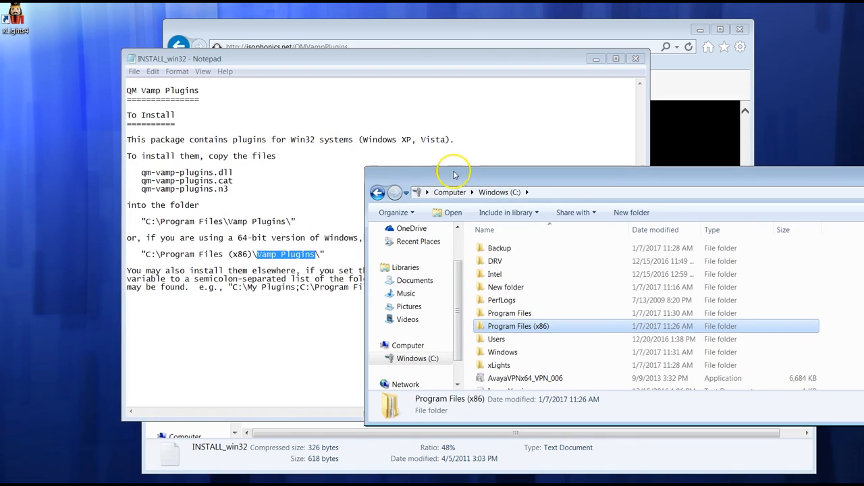
pyautogui.doubleClick(530, 325)
pyautogui.scroll(-4, 539, 315)
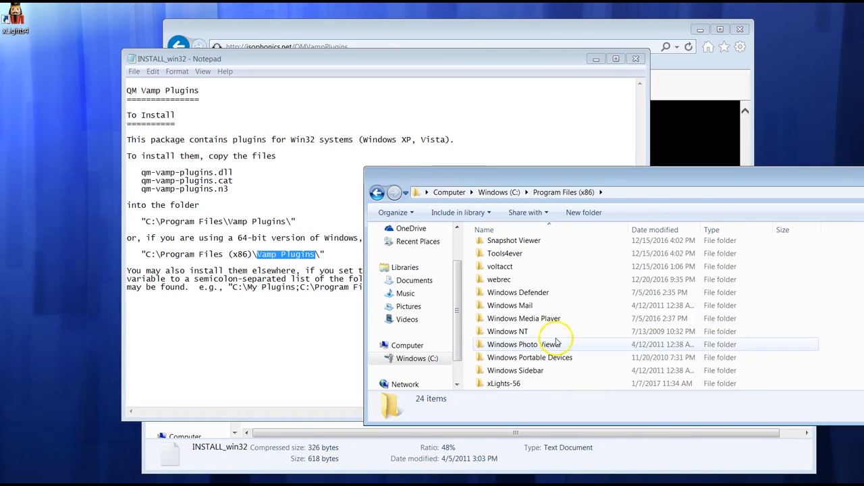
pyautogui.rightClick(578, 318)
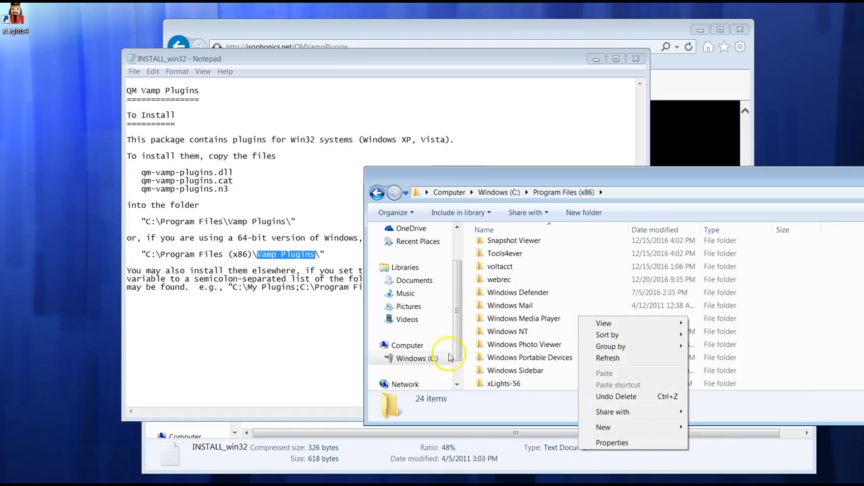
pyautogui.click(393, 357)
pyautogui.rightClick(535, 330)
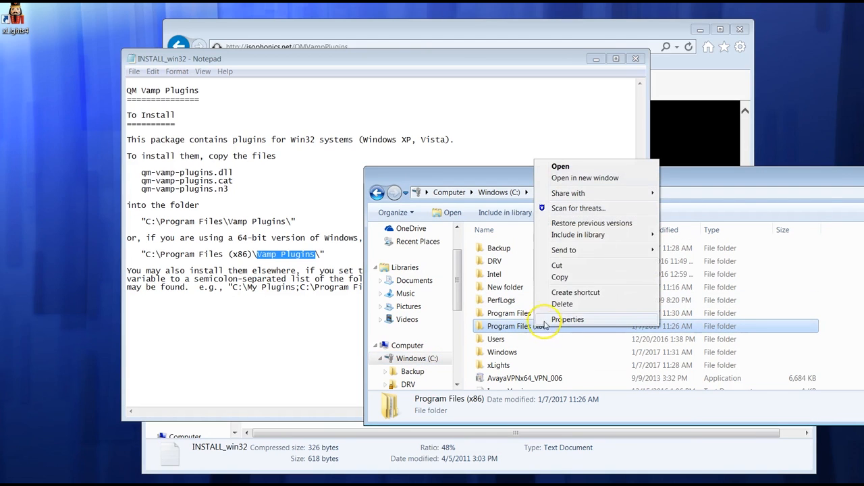
pyautogui.press('Return')
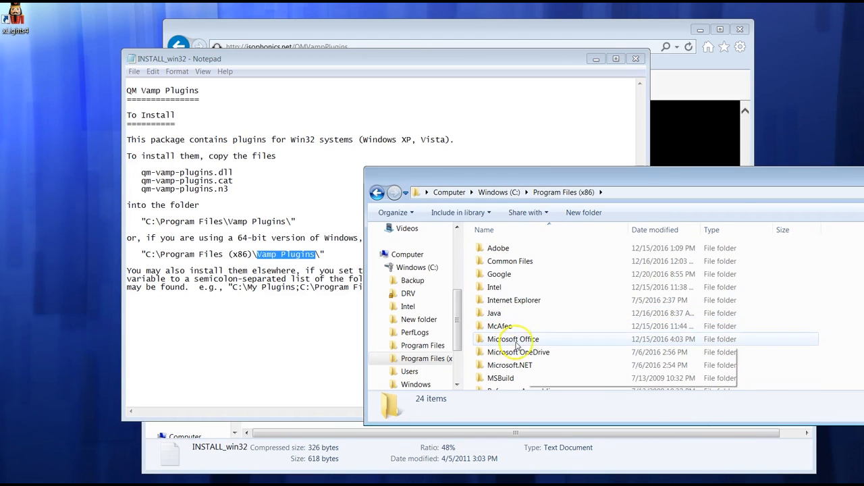
# Create a new folder inside C:\Program Files (x86).
pyautogui.rightClick(416, 359)
pyautogui.click(555, 338)
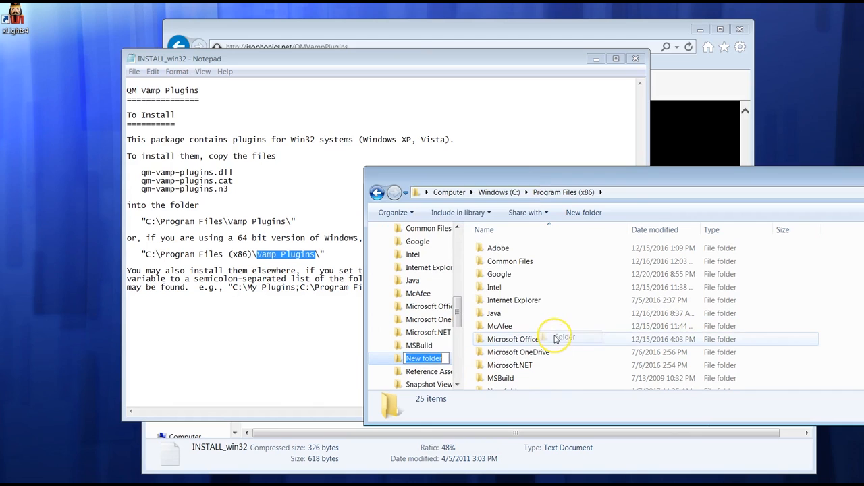
pyautogui.click(555, 339)
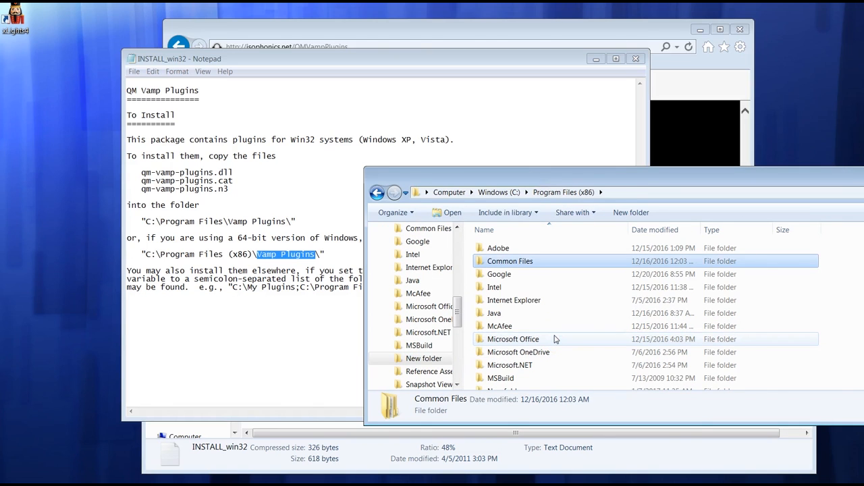
# Rename the new folder in Program Files (x86) to "Vamp Plugins".
pyautogui.scroll(-4, 555, 339)
pyautogui.scroll(3, 555, 339)
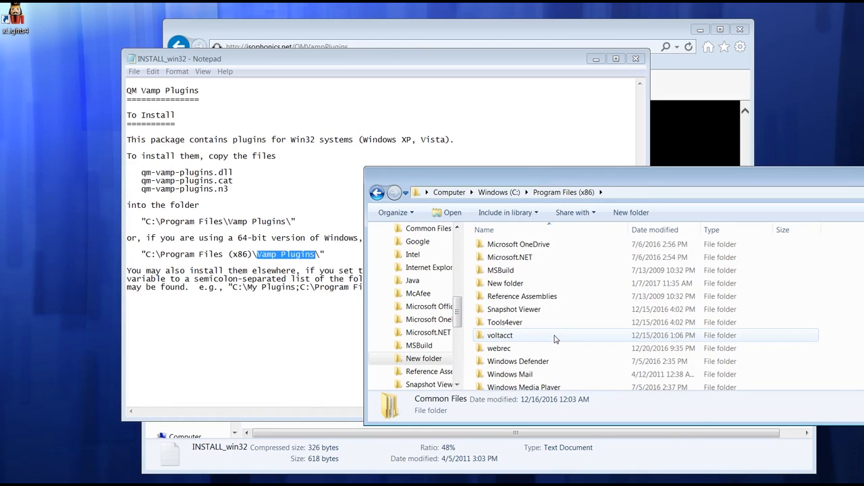
pyautogui.scroll(-1, 555, 339)
pyautogui.rightClick(507, 318)
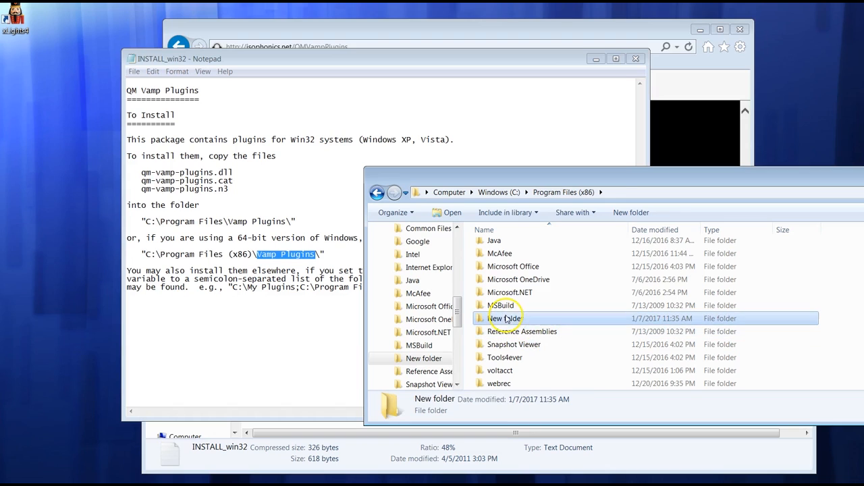
pyautogui.click(537, 292)
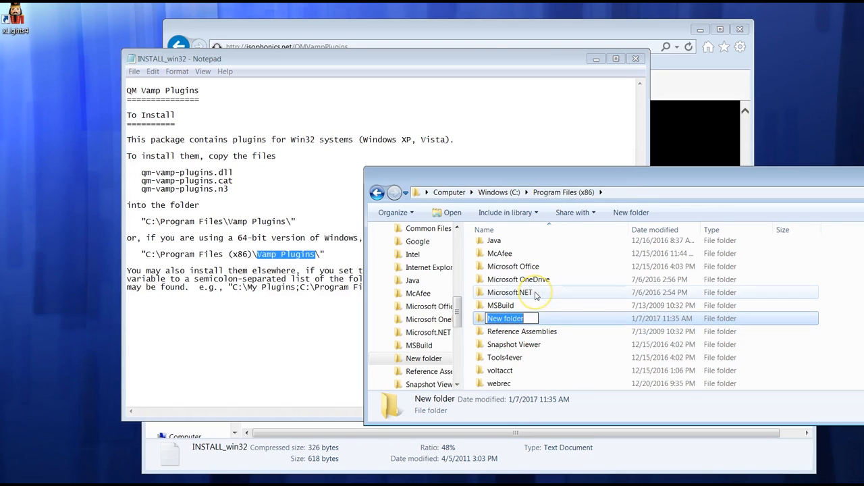
pyautogui.write('Vamp Plugins')
pyautogui.press('Return')
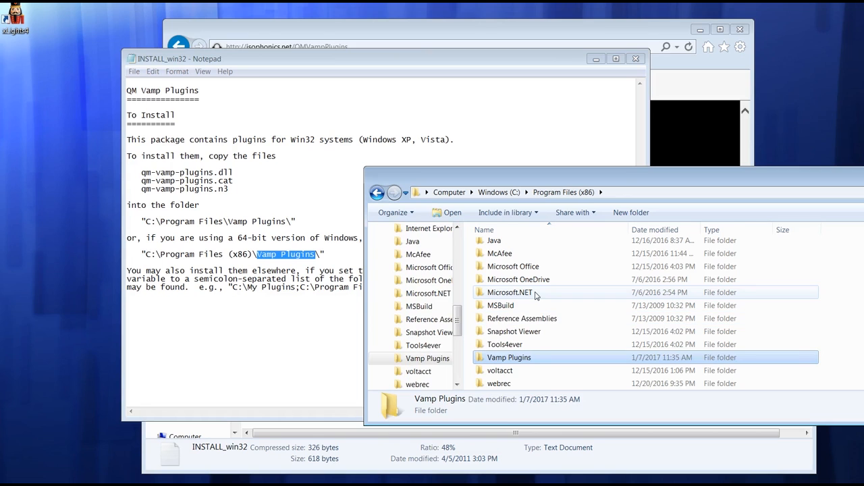
# Minimize the install notes and copy the three qm-vamp-plugins files from the zip's qm-vamp-plugins-1.7-win32 folder.
pyautogui.click(407, 118)
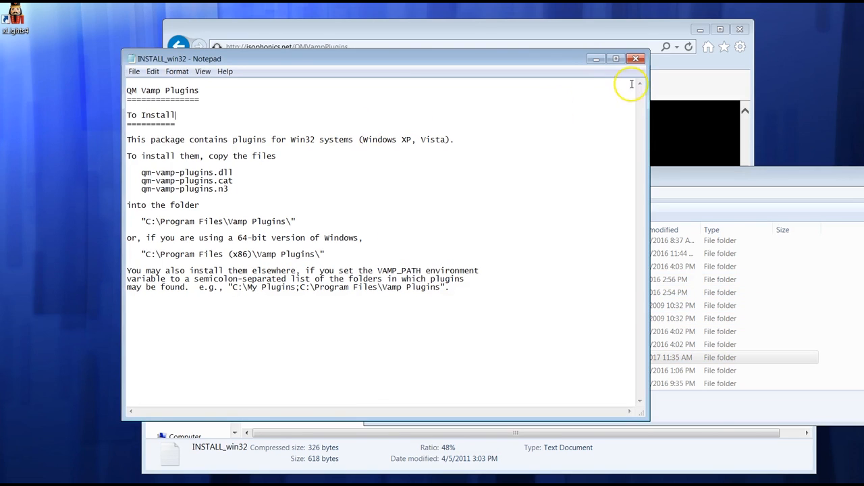
pyautogui.click(596, 60)
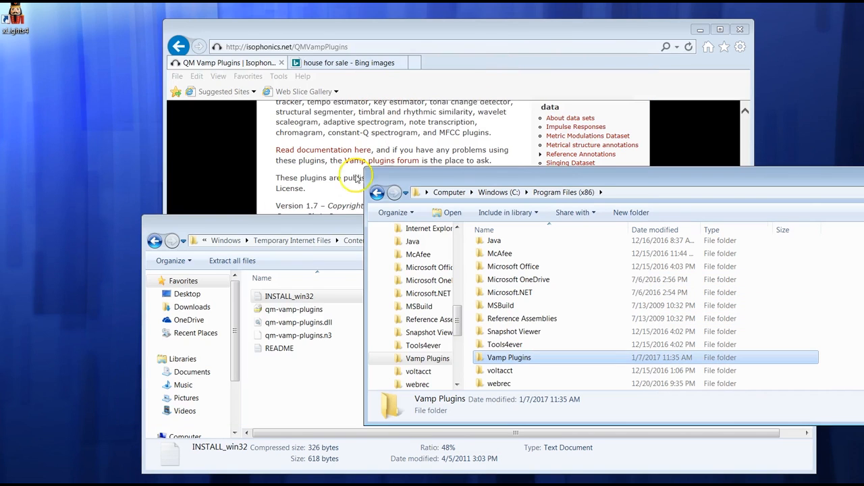
pyautogui.click(280, 309)
pyautogui.keyDown('shift'); pyautogui.click(293, 335); pyautogui.keyUp('shift')
pyautogui.rightClick(293, 336)
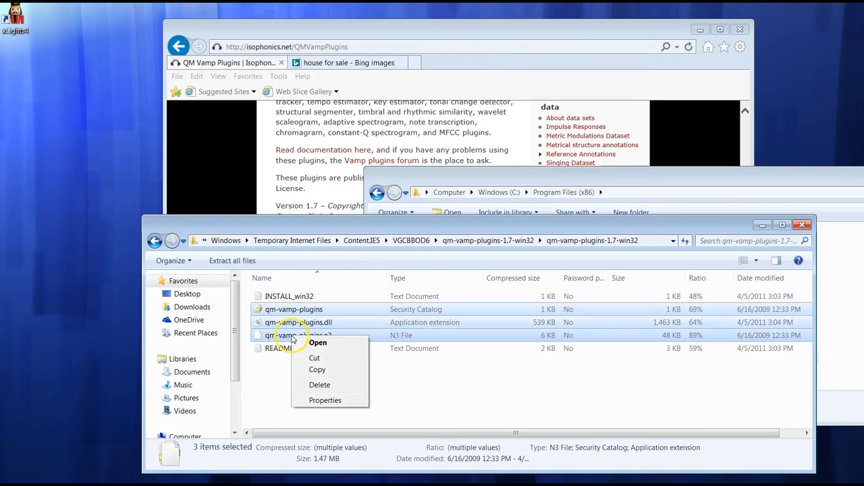
pyautogui.click(317, 370)
# Paste the copied plugin files into C:\Program Files (x86)\Vamp Plugins.
pyautogui.click(546, 192)
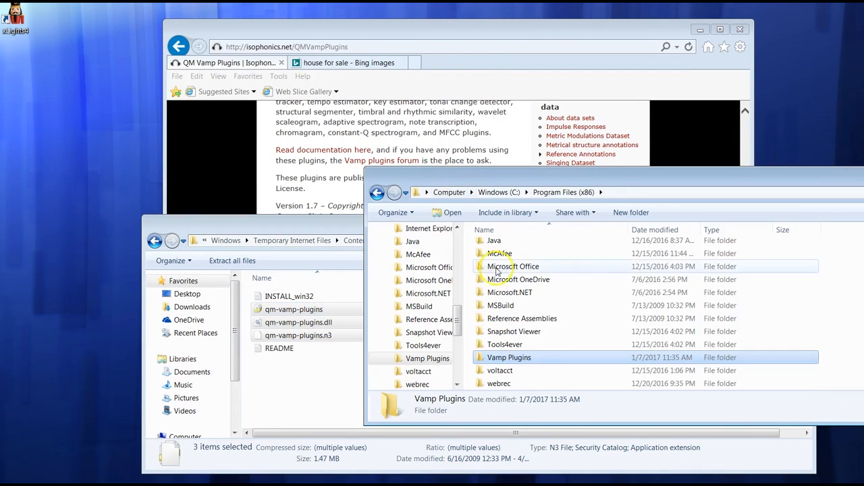
pyautogui.doubleClick(506, 353)
pyautogui.rightClick(517, 324)
pyautogui.click(534, 396)
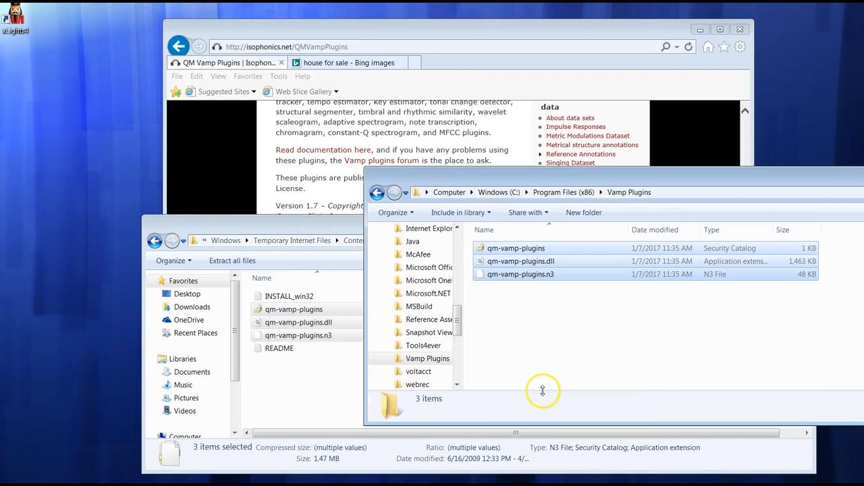
# Close both file windows and finish the xLights setup with View README.txt and Launch application enabled.
pyautogui.click(195, 223)
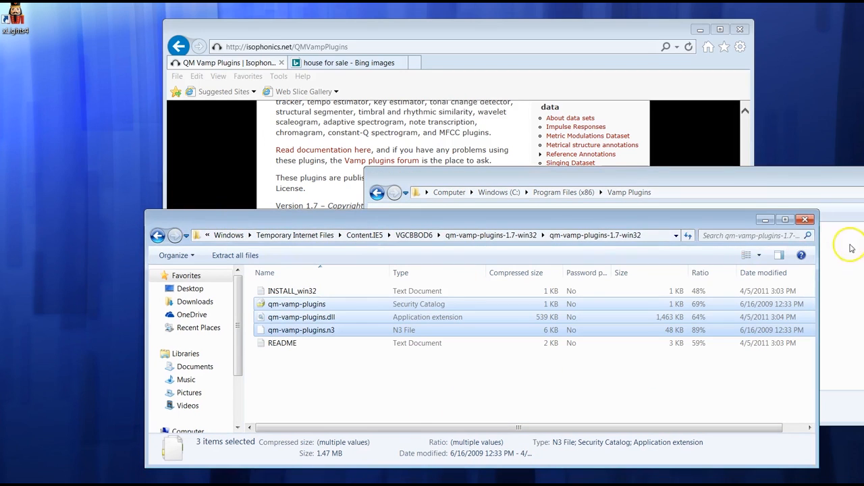
pyautogui.click(808, 222)
pyautogui.moveTo(716, 172); pyautogui.dragTo(426, 170)
pyautogui.click(739, 173)
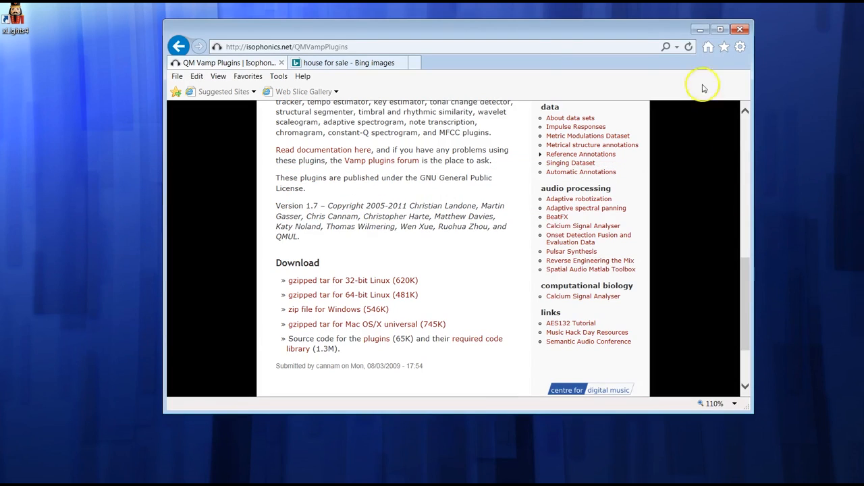
pyautogui.click(701, 29)
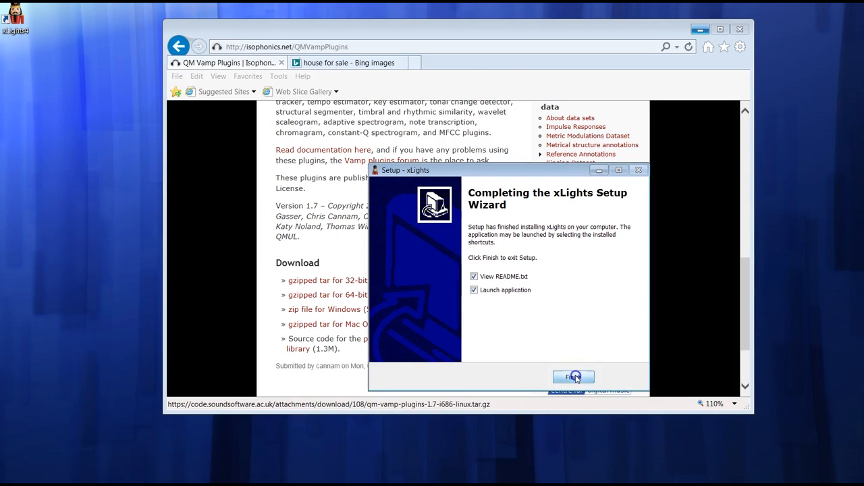
pyautogui.click(574, 377)
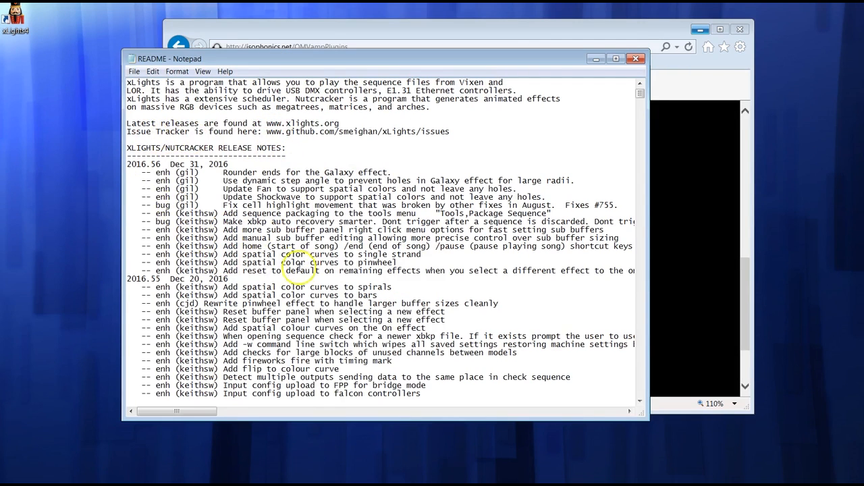
# Review the 2016.56 release notes and the older entries in the README, and close the file.
pyautogui.moveTo(142, 173); pyautogui.dragTo(382, 282)
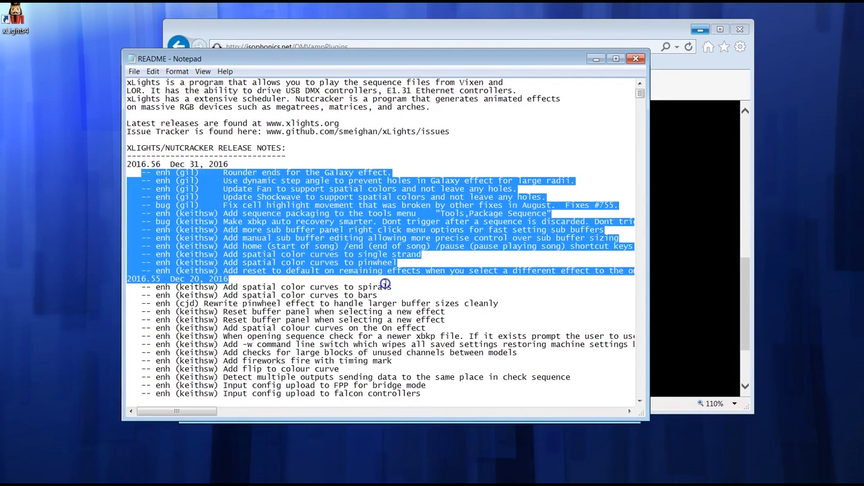
pyautogui.scroll(-5, 307, 316)
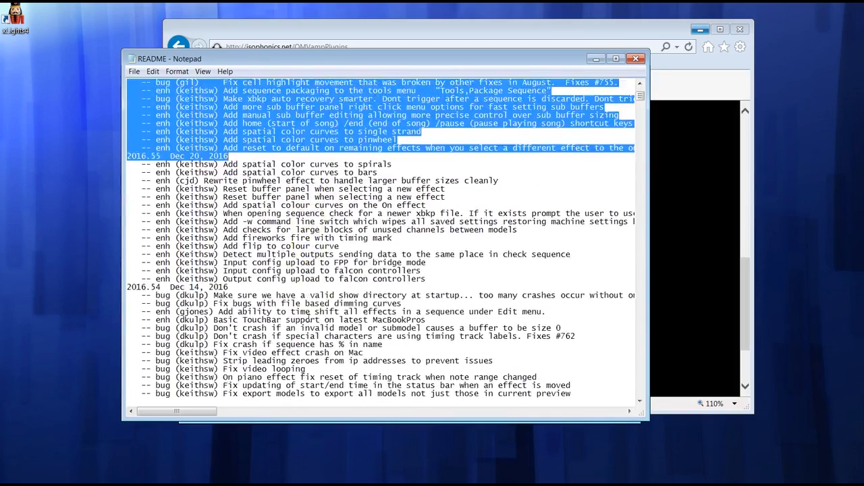
pyautogui.scroll(-20, 307, 316)
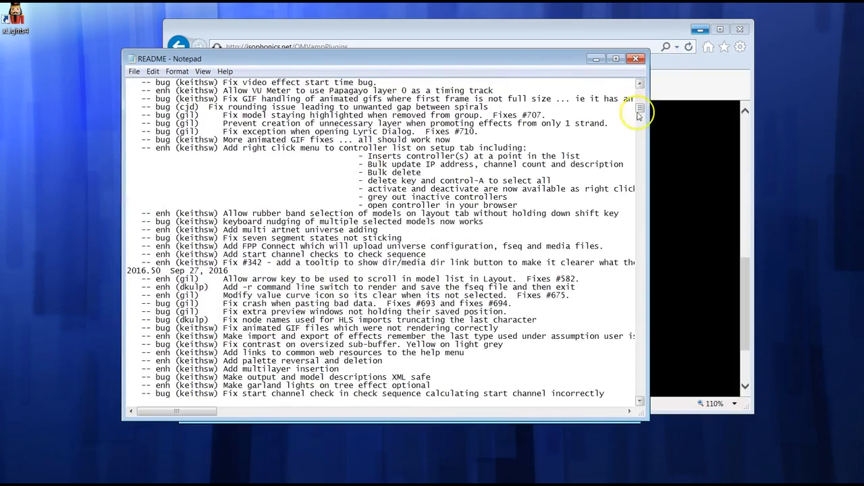
pyautogui.moveTo(638, 113); pyautogui.dragTo(639, 89)
pyautogui.click(638, 59)
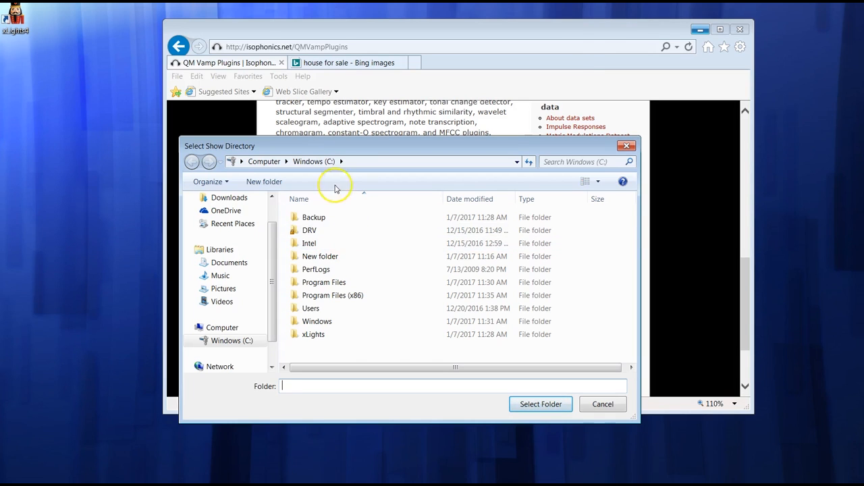
# Select C:\xLights as the show directory.
pyautogui.click(300, 335)
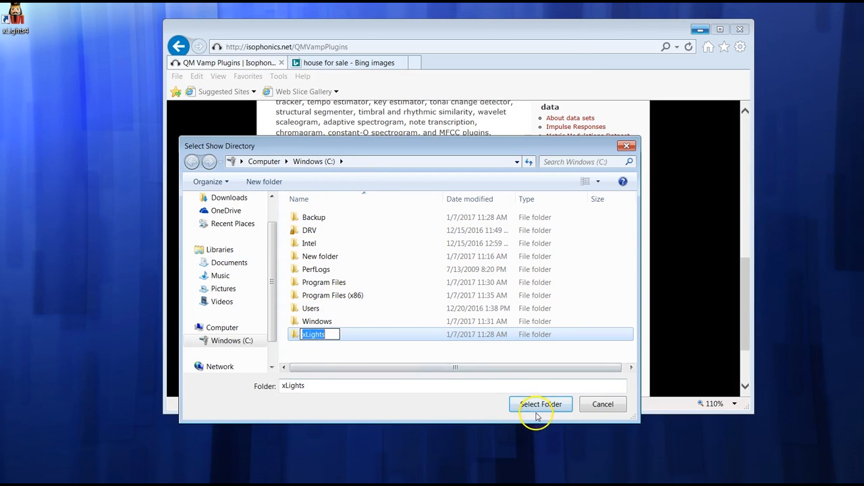
pyautogui.click(295, 334)
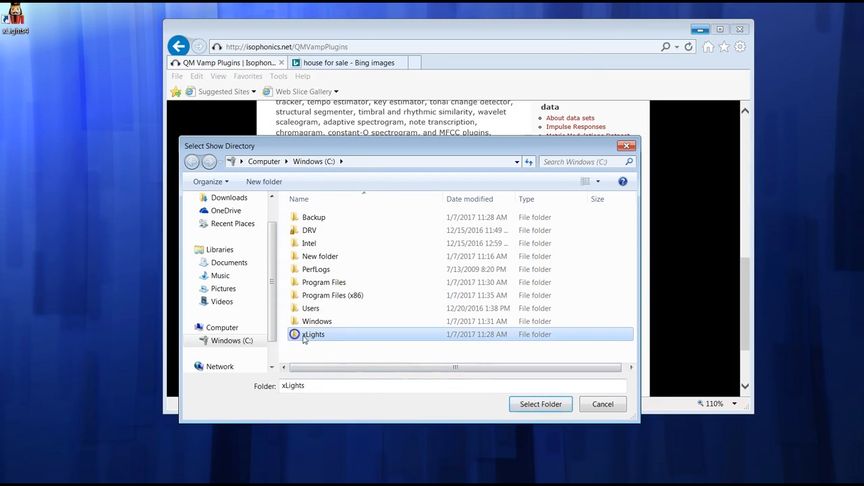
pyautogui.click(531, 405)
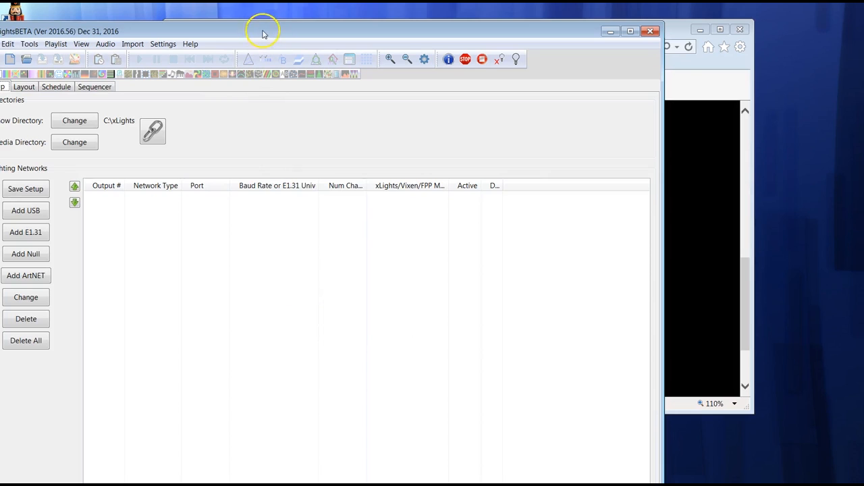
# Move the xLights window fully onto the desktop and widen it.
pyautogui.moveTo(263, 33); pyautogui.dragTo(321, 25)
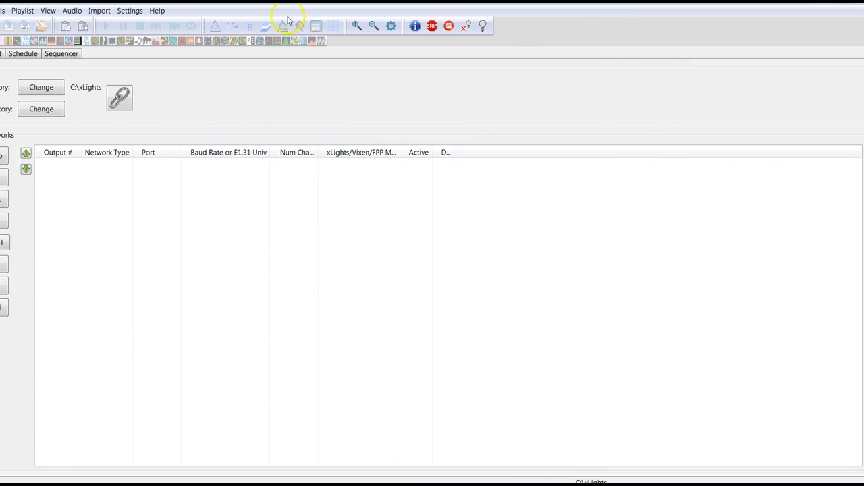
pyautogui.moveTo(274, 1); pyautogui.dragTo(333, 10)
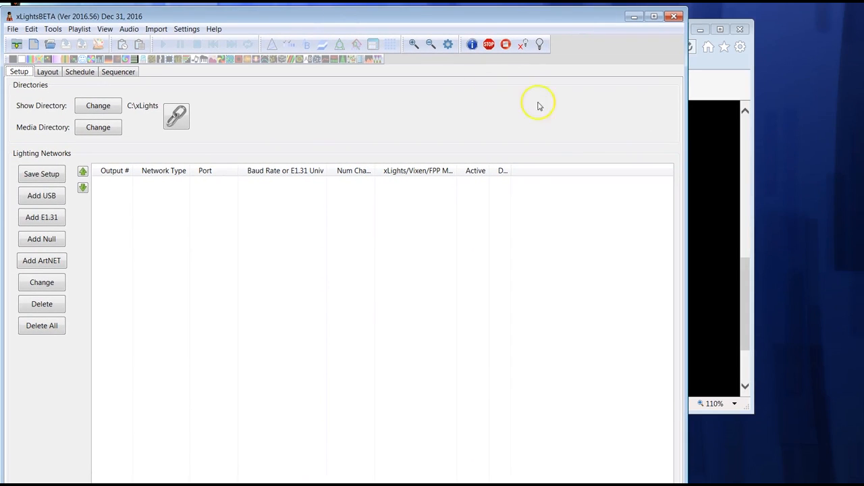
pyautogui.moveTo(689, 144); pyautogui.dragTo(829, 161)
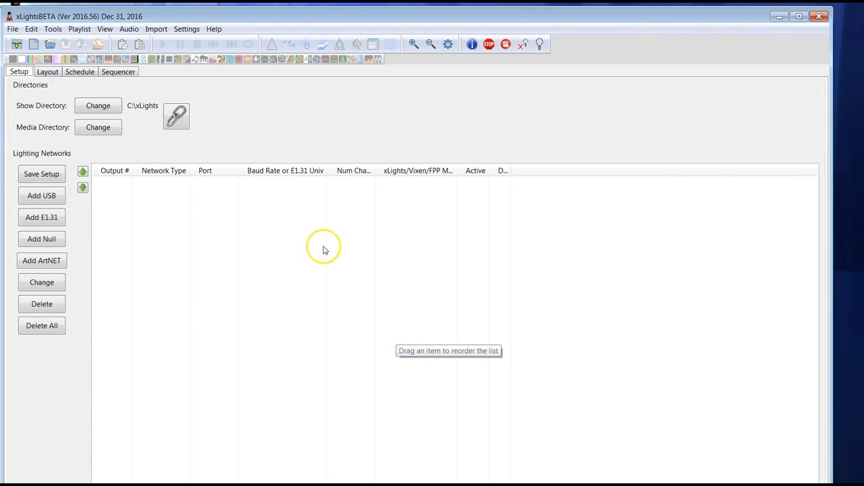
# Add a Null output with 20000 channels to the lighting networks and save the setup.
pyautogui.click(42, 242)
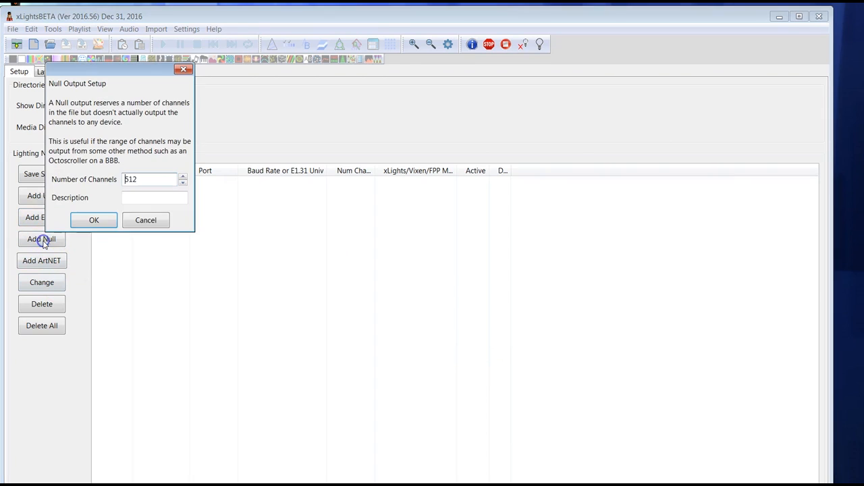
pyautogui.click(151, 183)
pyautogui.click(80, 221)
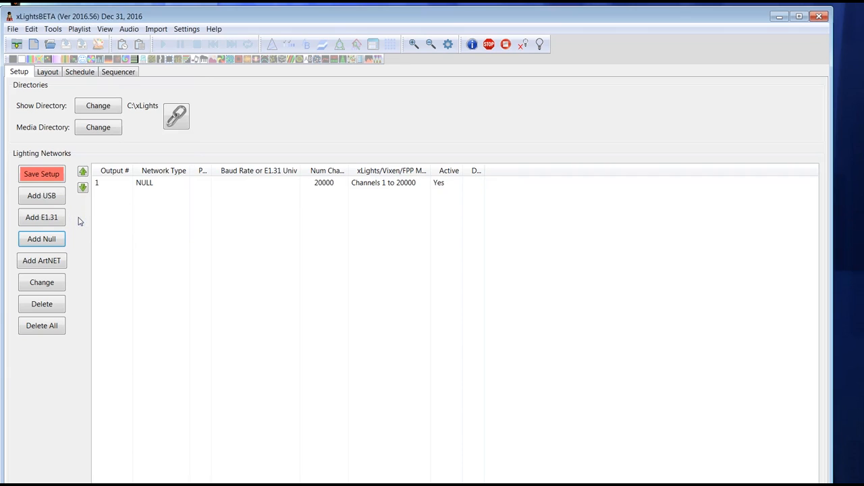
pyautogui.click(43, 175)
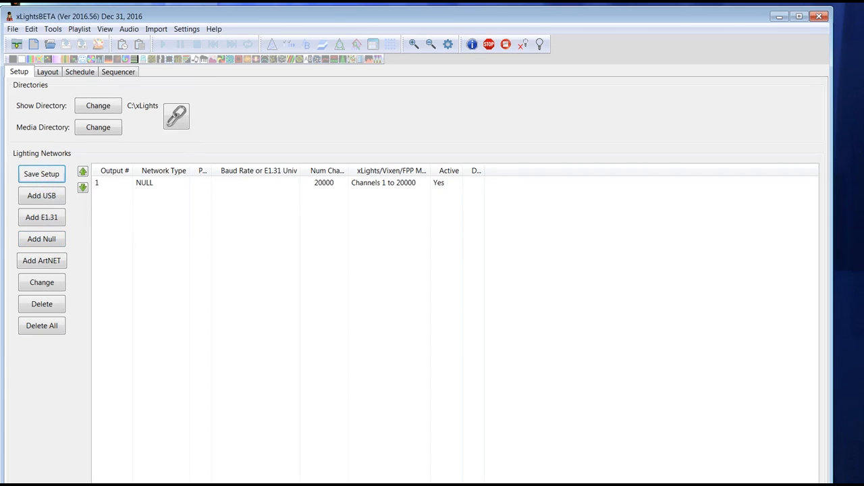
# Create a tree model in the layout preview, and move and resize it to fit inside the preview area.
pyautogui.click(49, 72)
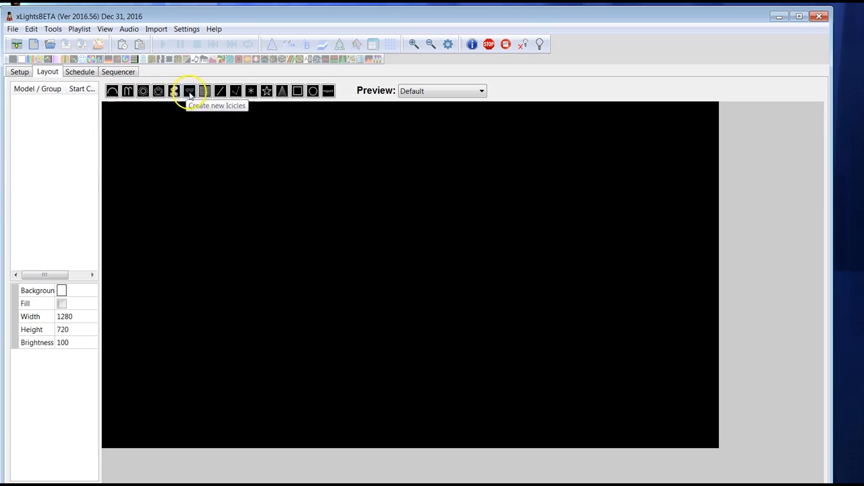
pyautogui.click(284, 95)
pyautogui.moveTo(350, 194); pyautogui.dragTo(454, 339)
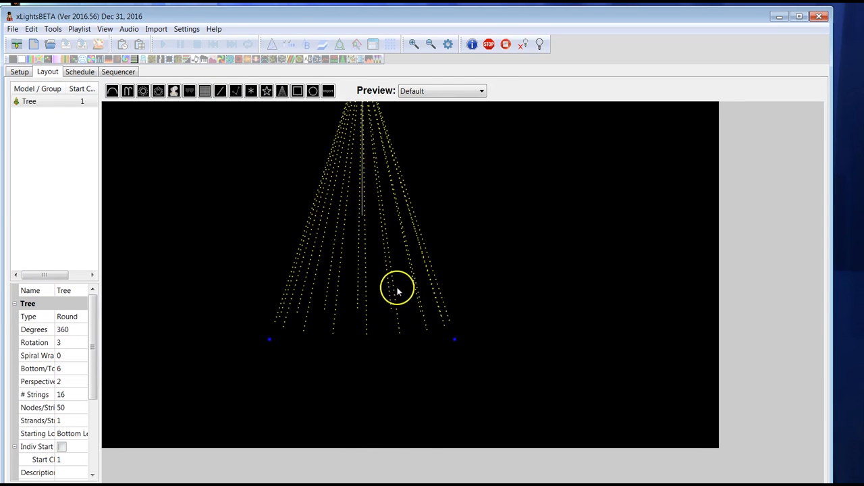
pyautogui.moveTo(397, 290); pyautogui.dragTo(422, 328)
pyautogui.moveTo(479, 380); pyautogui.dragTo(472, 403)
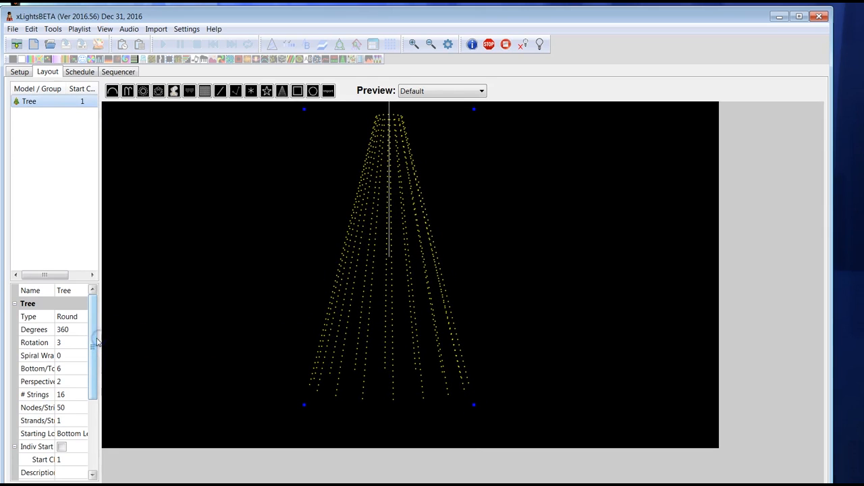
# Widen the model property area and set the tree's Degrees to 180.
pyautogui.moveTo(100, 343); pyautogui.dragTo(169, 342)
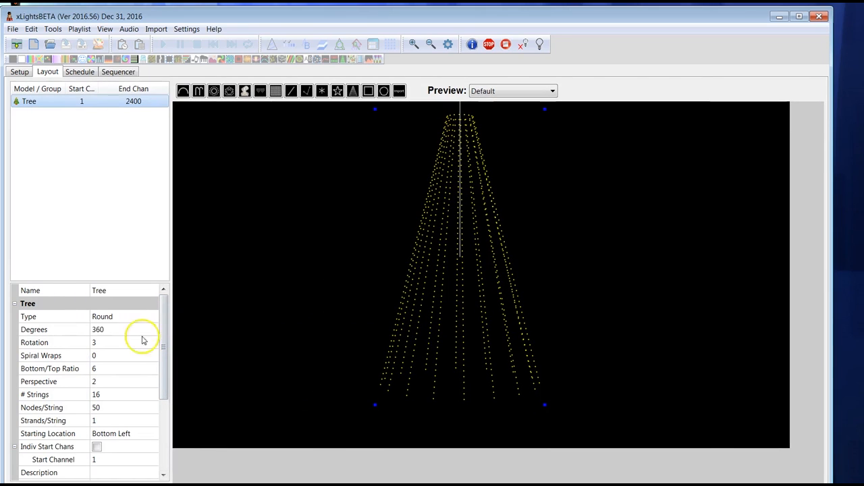
pyautogui.click(109, 331)
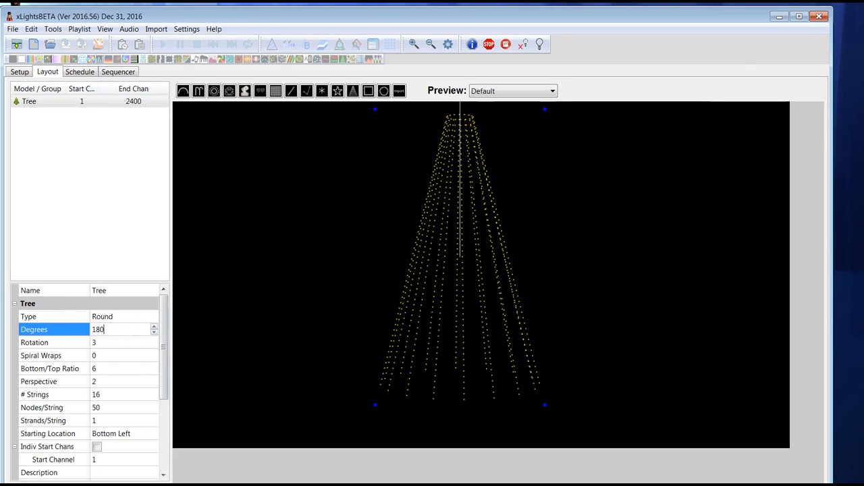
pyautogui.press('Return')
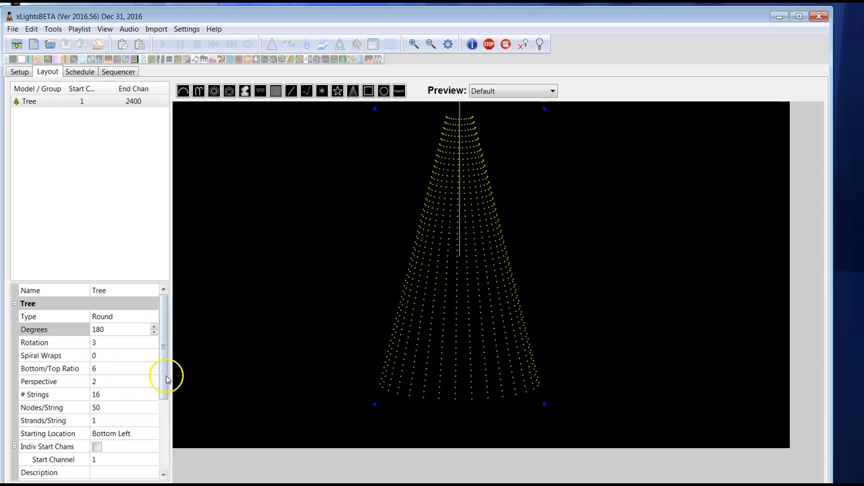
# Set the tree's # Strings to 24 and its Nodes/String to 80.
pyautogui.moveTo(163, 372); pyautogui.dragTo(165, 395)
pyautogui.click(119, 365)
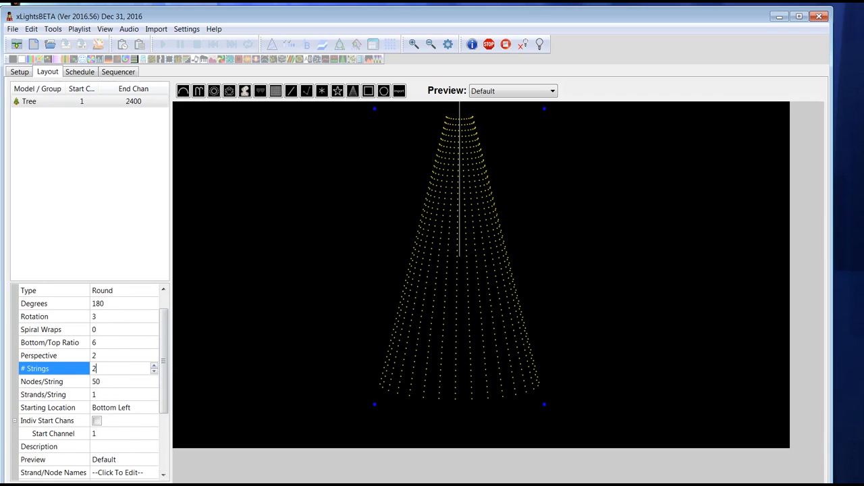
pyautogui.click(90, 381)
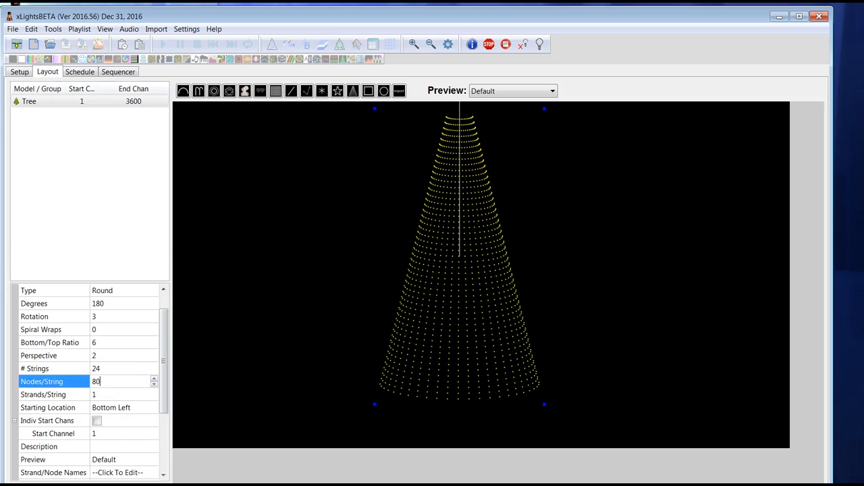
pyautogui.press('Return')
# Shift the window up to reach the end of the model settings and save the layout.
pyautogui.scroll(-3, 165, 358)
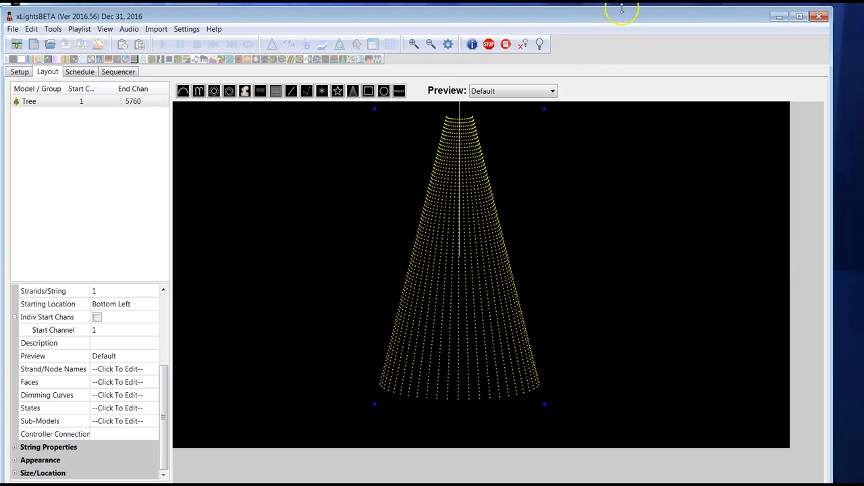
pyautogui.moveTo(621, 9); pyautogui.dragTo(624, 0)
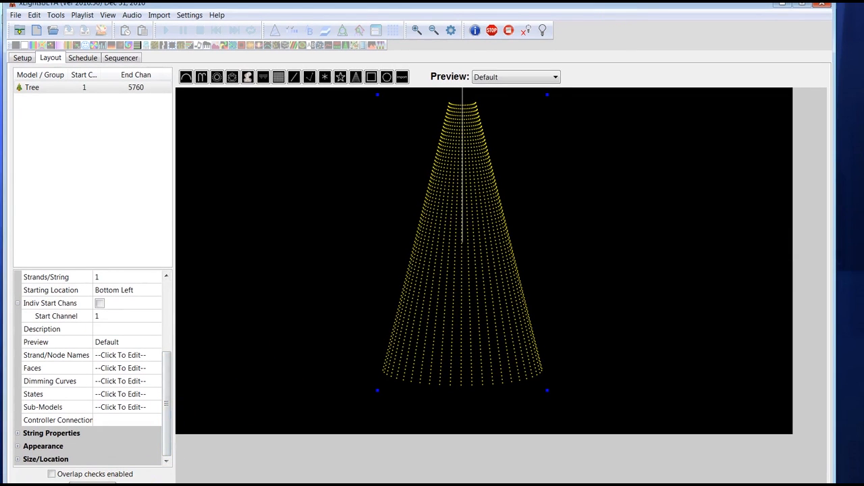
pyautogui.click(94, 457)
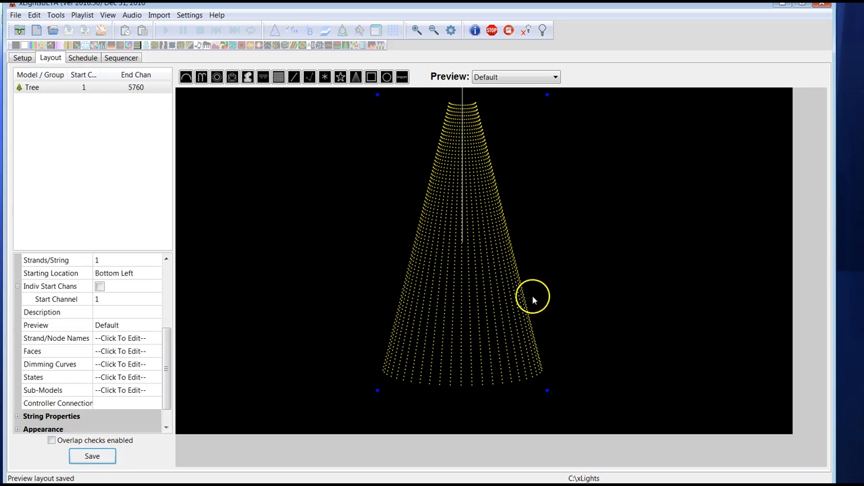
pyautogui.click(276, 291)
pyautogui.click(457, 320)
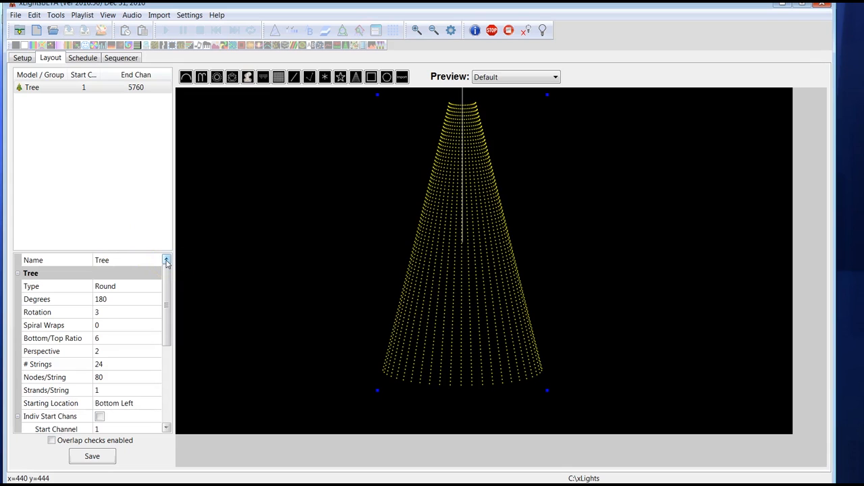
pyautogui.moveTo(479, 320); pyautogui.dragTo(448, 332)
# Review the NULL output in the lighting networks setup, and return to the model layout.
pyautogui.click(24, 59)
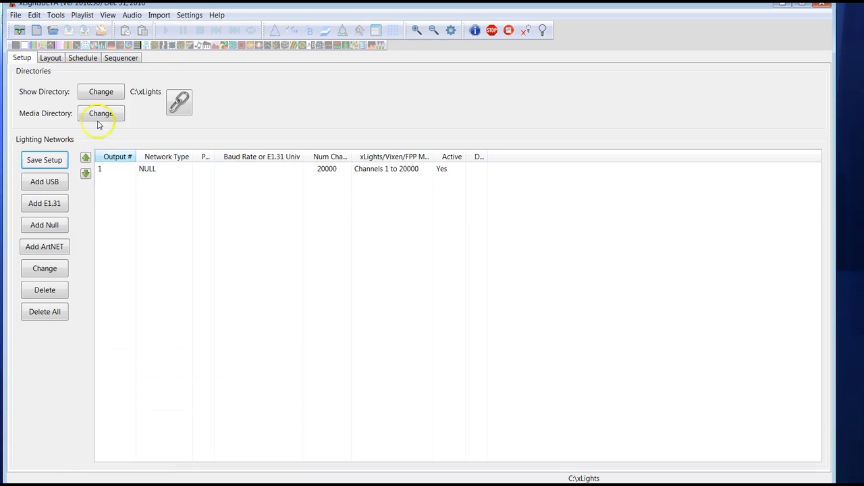
pyautogui.click(148, 170)
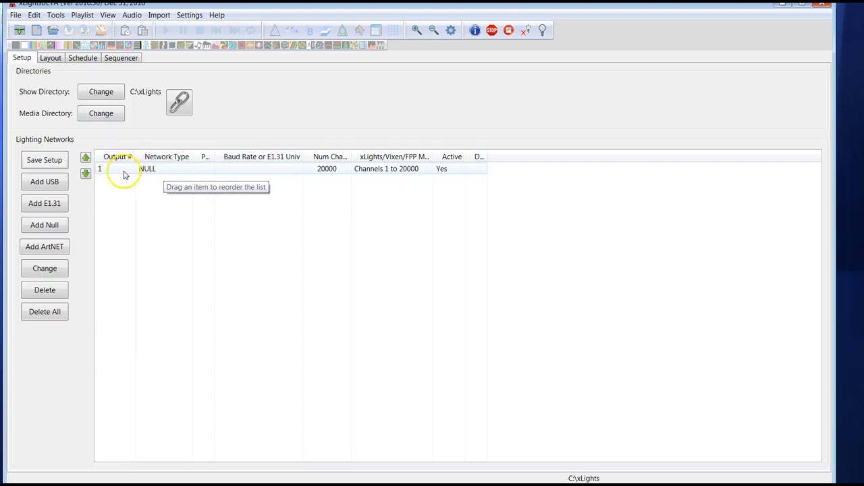
pyautogui.click(48, 58)
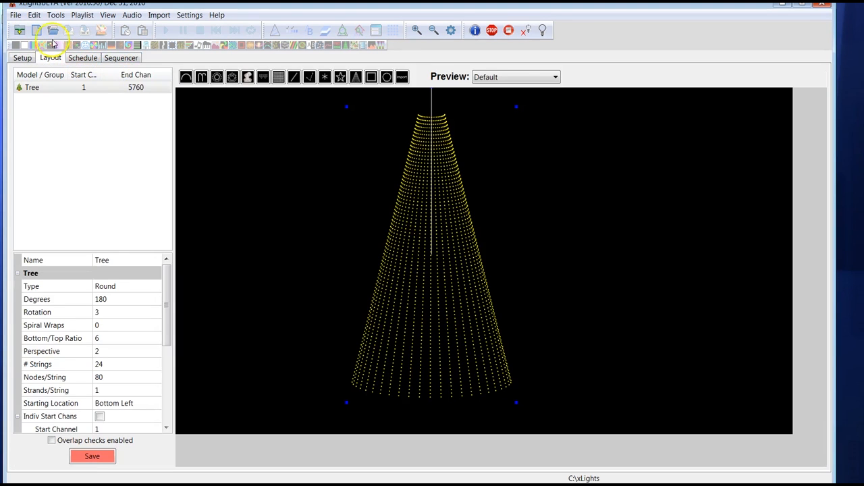
# Start a new musical sequence using the TSO-WIW audio file from the Music library, with 20fps (50ms) timing.
pyautogui.click(15, 14)
pyautogui.click(58, 30)
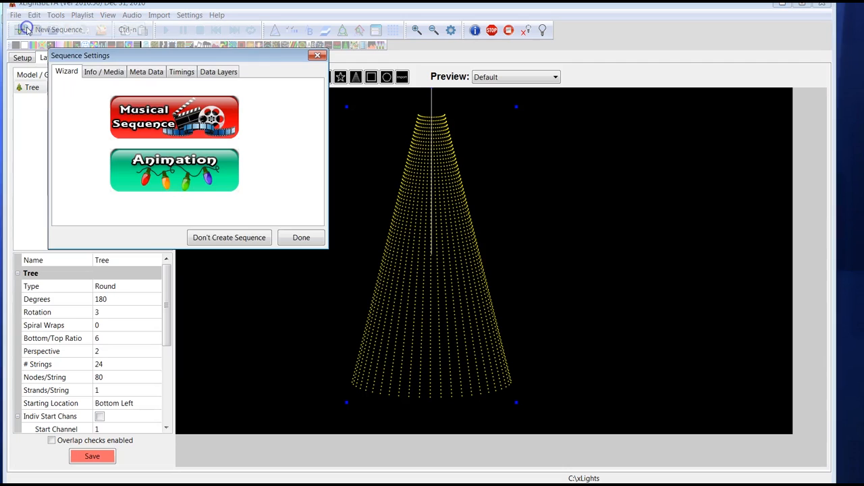
pyautogui.click(153, 130)
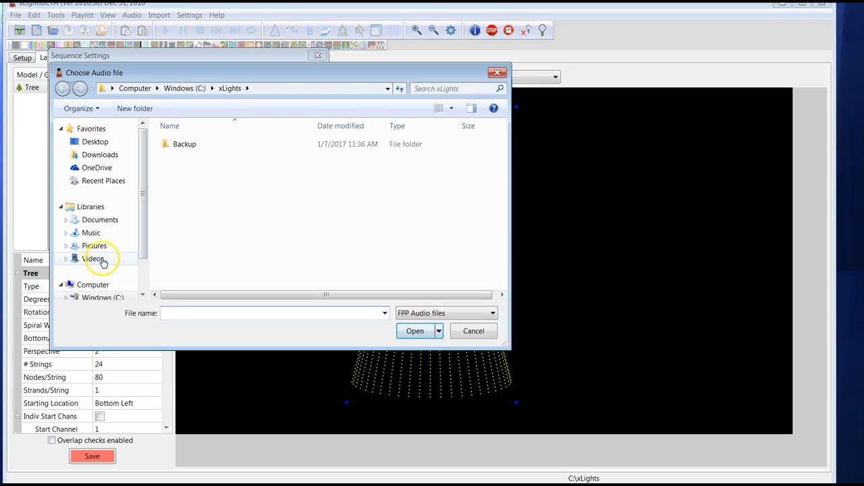
pyautogui.click(89, 233)
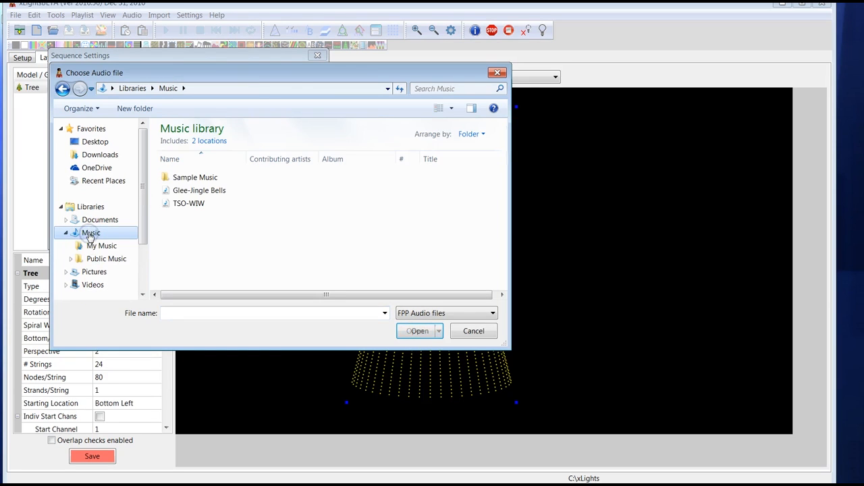
pyautogui.doubleClick(170, 205)
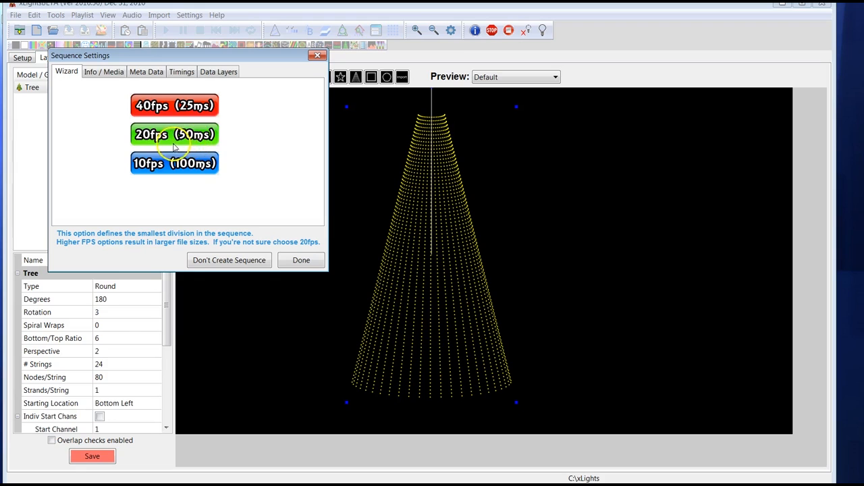
pyautogui.click(173, 142)
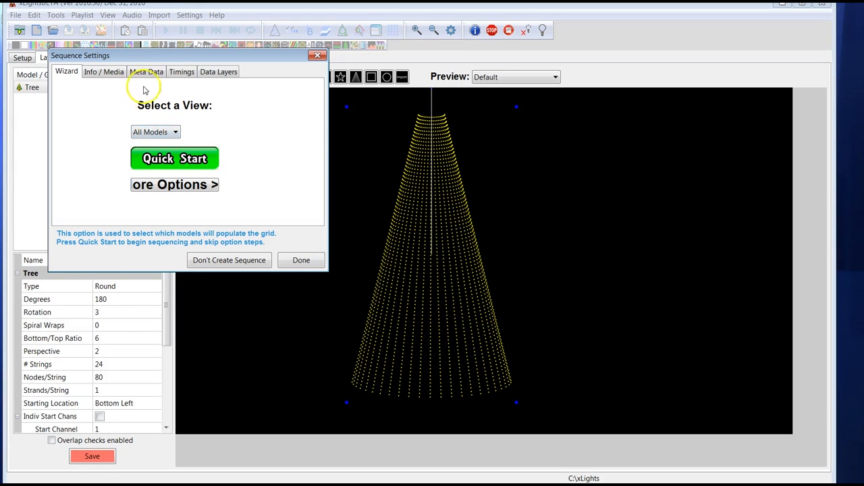
# Add a Bar and Beat Tracker: Bars timing track named Bars with 4 beats per bar, and finish the sequence settings.
pyautogui.click(182, 73)
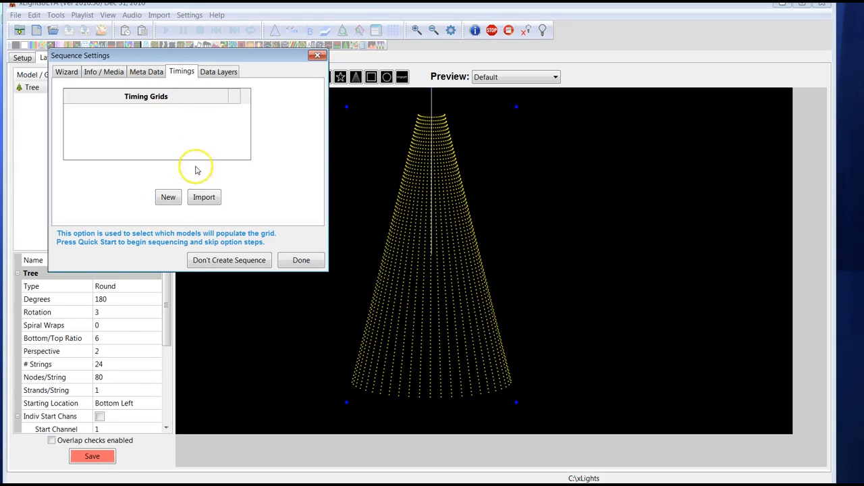
pyautogui.click(168, 198)
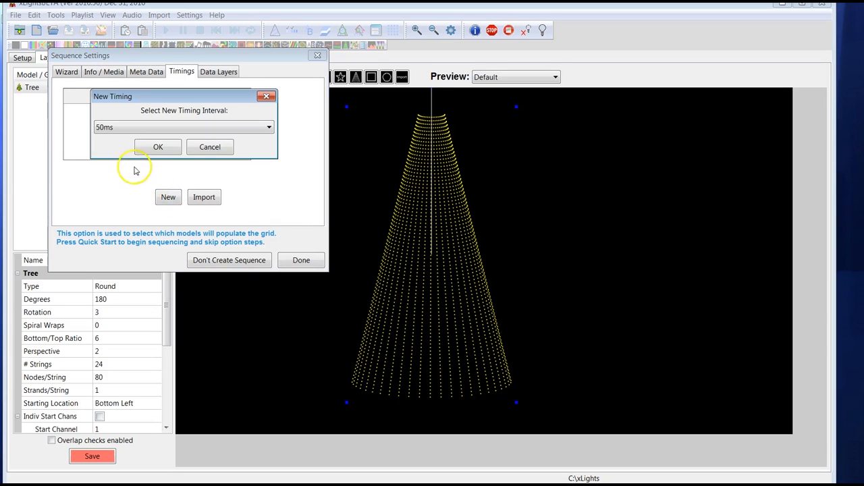
pyautogui.click(124, 128)
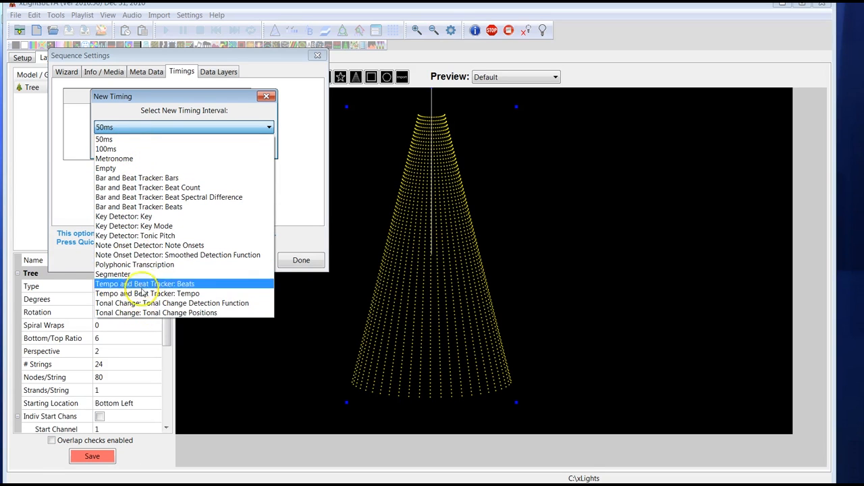
pyautogui.click(142, 188)
pyautogui.click(150, 129)
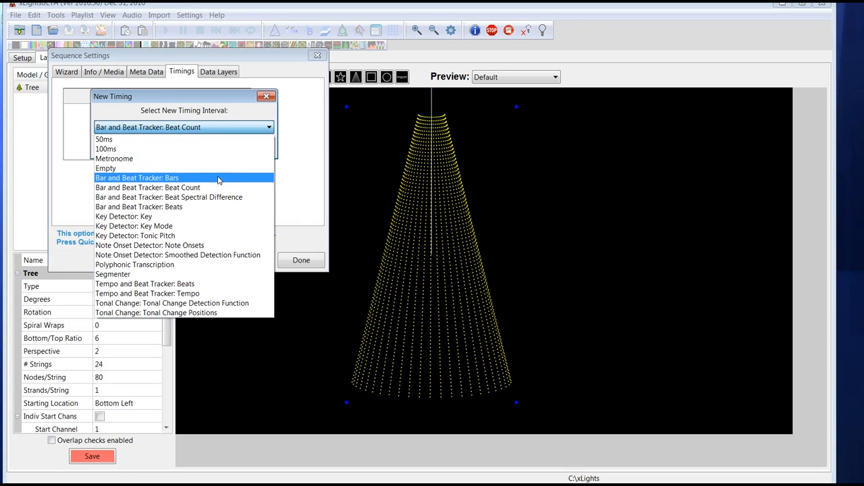
pyautogui.click(178, 177)
pyautogui.click(177, 178)
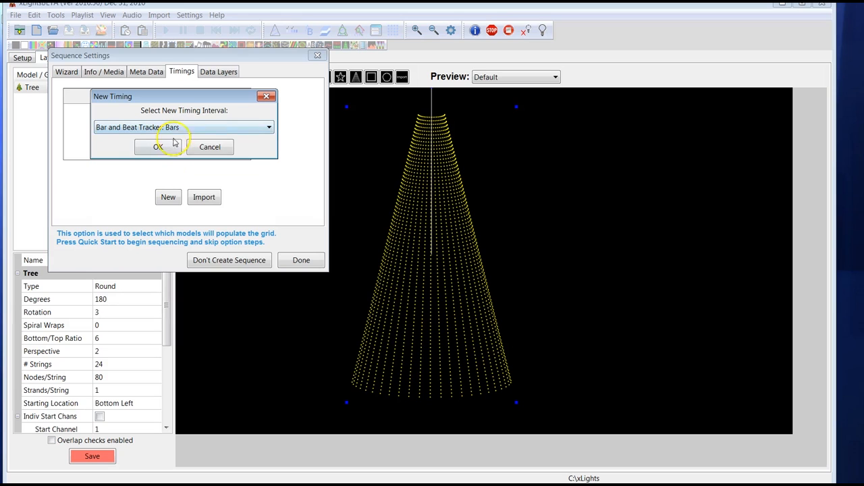
pyautogui.click(162, 147)
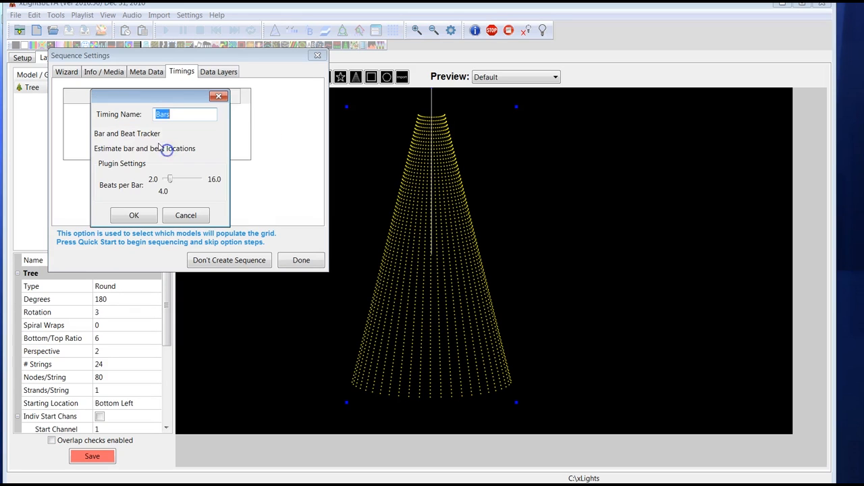
pyautogui.click(139, 216)
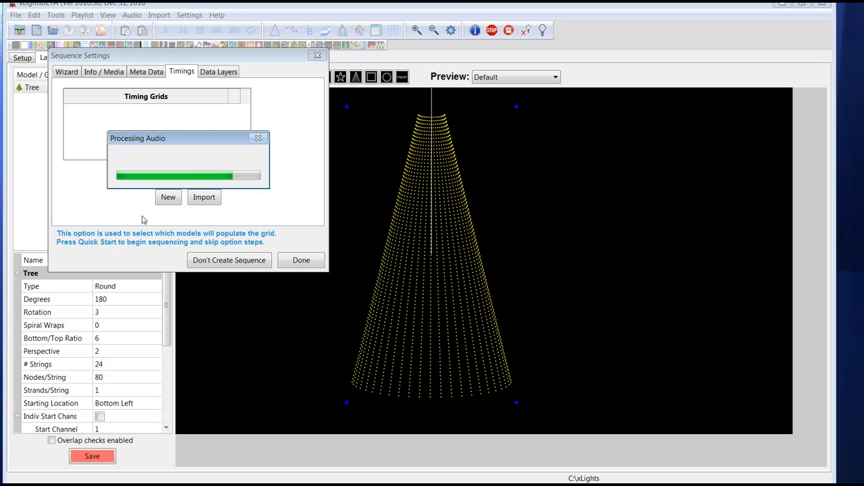
pyautogui.click(291, 260)
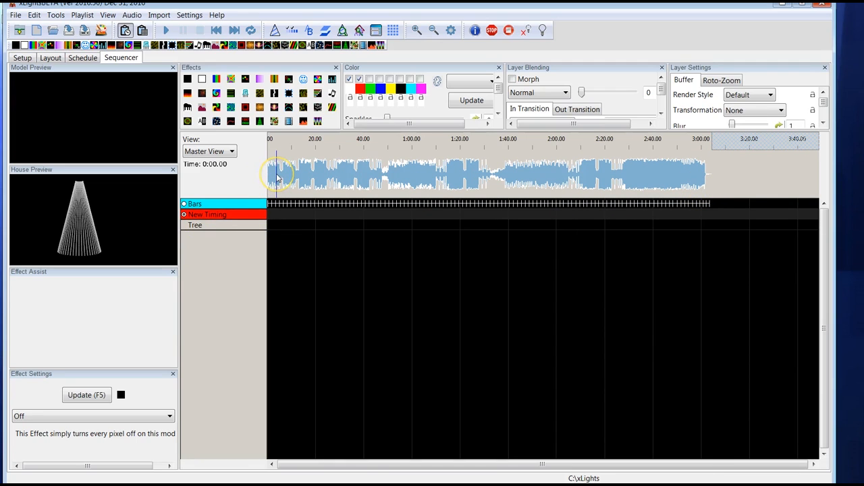
# Make the Bars timing track active and play the opening seconds of the song against its bar marks.
pyautogui.scroll(3, 326, 175)
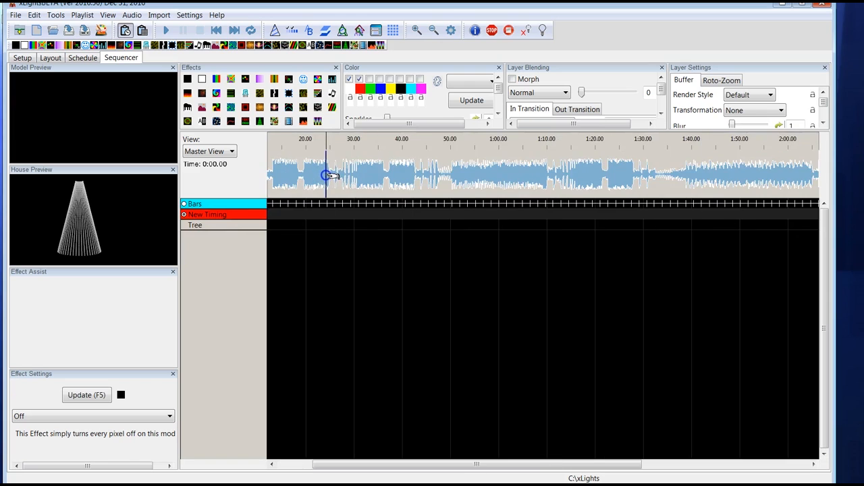
pyautogui.moveTo(365, 464); pyautogui.dragTo(285, 461)
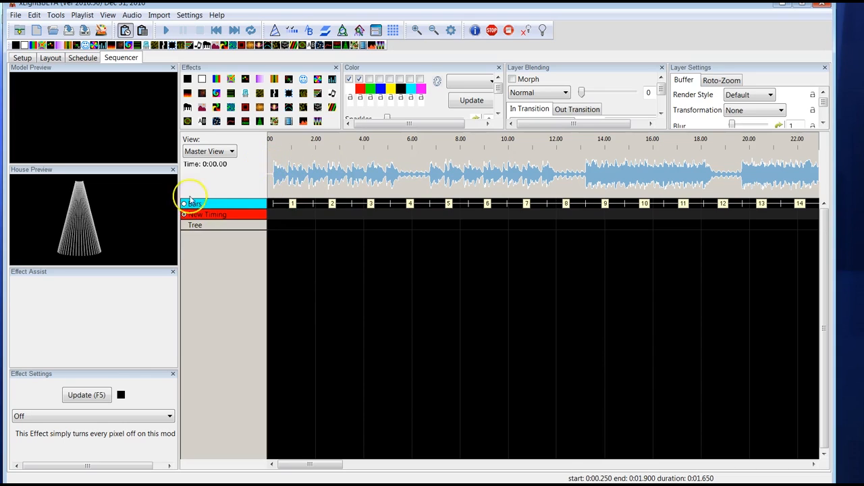
pyautogui.click(184, 204)
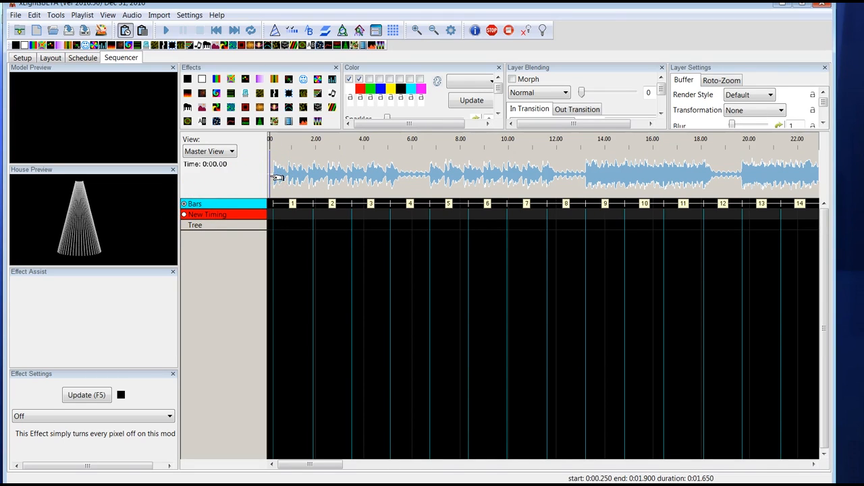
pyautogui.press('space')
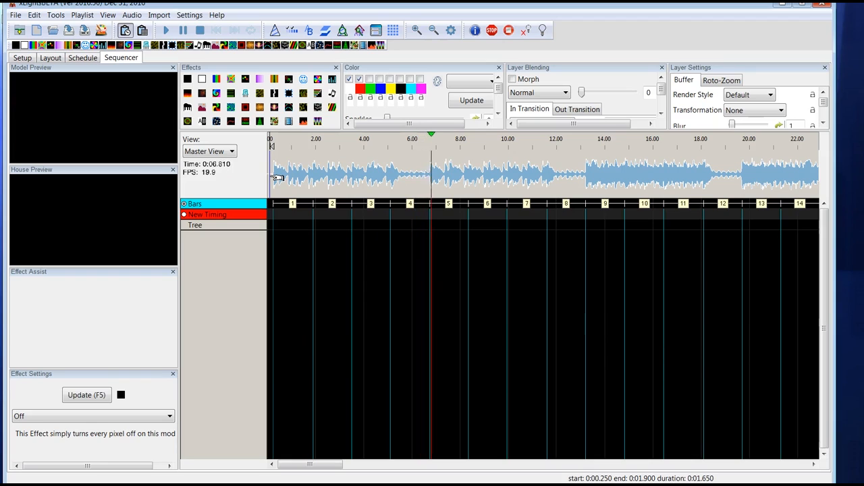
pyautogui.press('space')
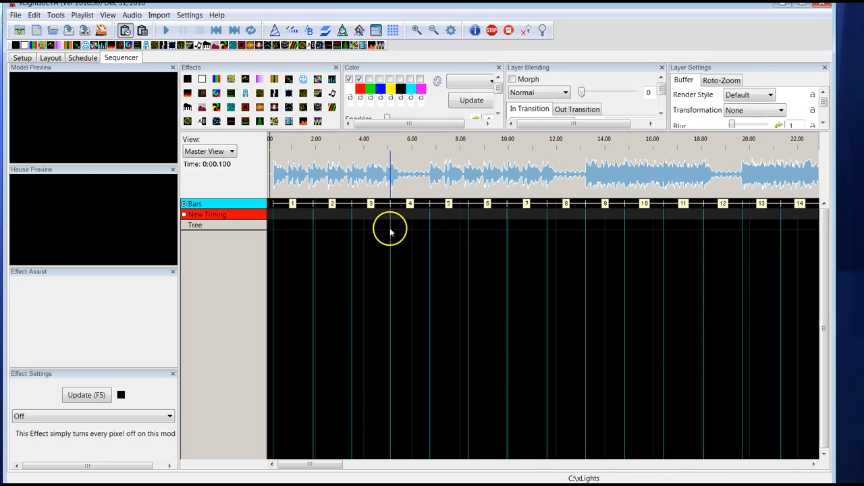
# Fill bars 1 through 12 of the Tree model's row with random effects.
pyautogui.moveTo(288, 227); pyautogui.dragTo(723, 235)
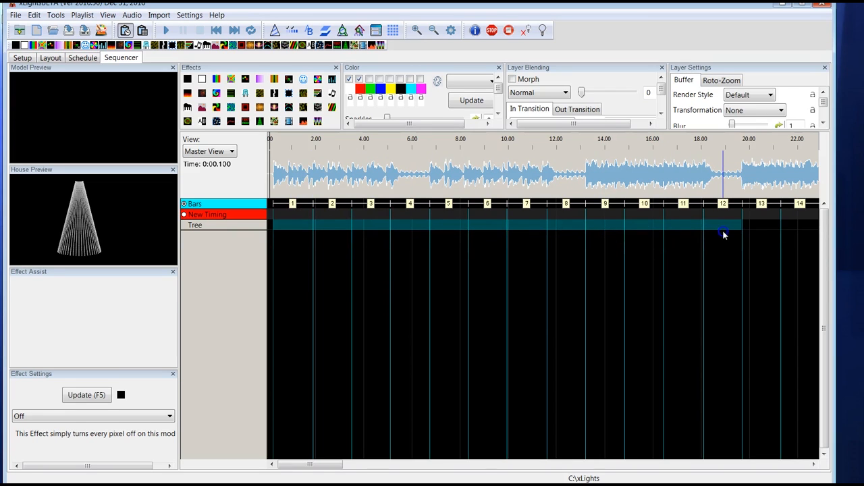
pyautogui.rightClick(296, 228)
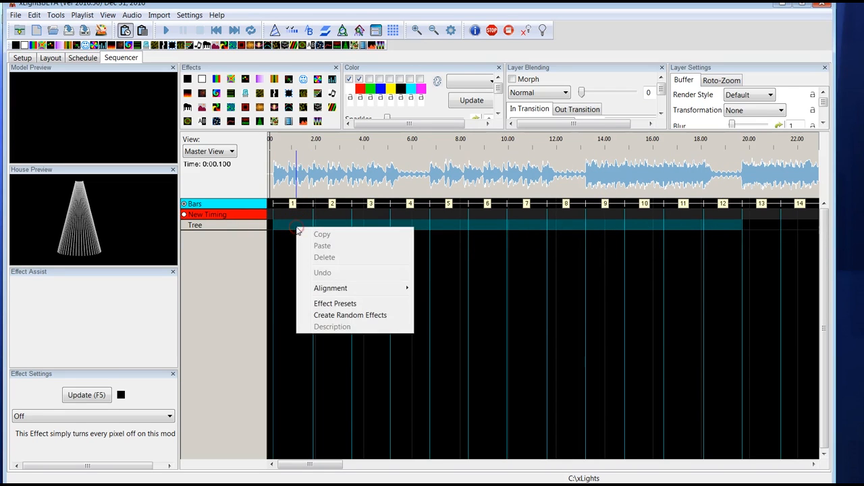
pyautogui.click(336, 316)
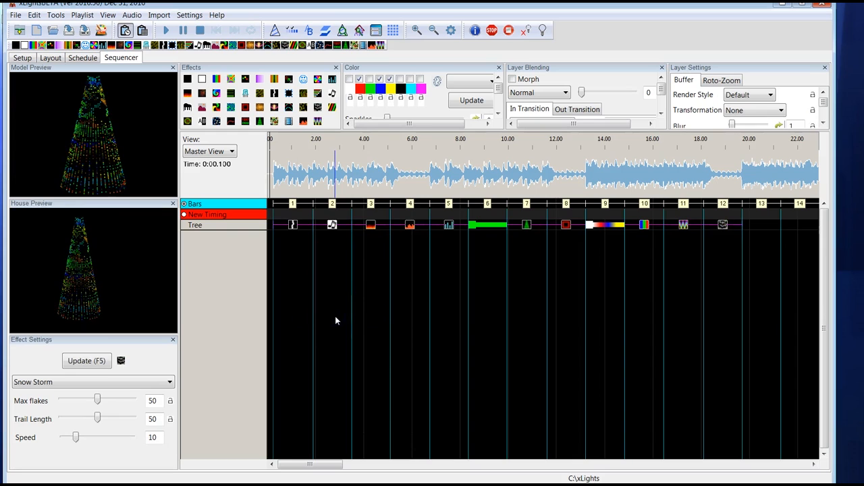
# Play the sequence from the start to preview the random effects on the tree, and stop playback.
pyautogui.click(275, 169)
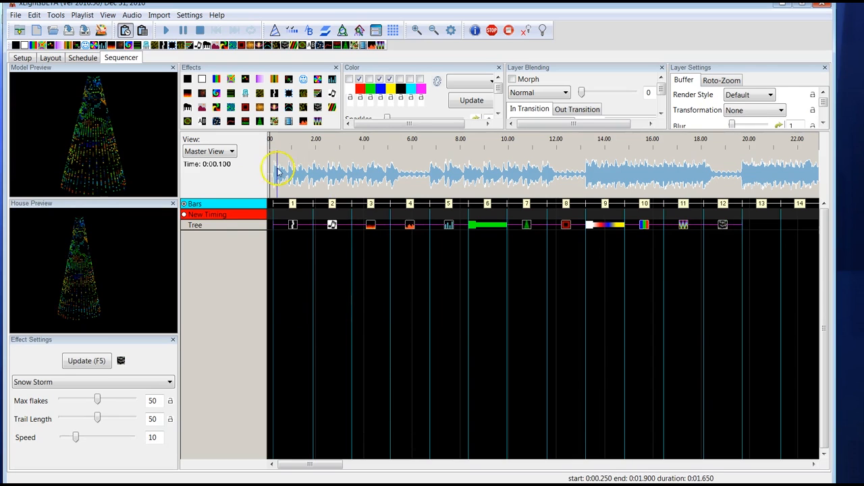
pyautogui.click(167, 30)
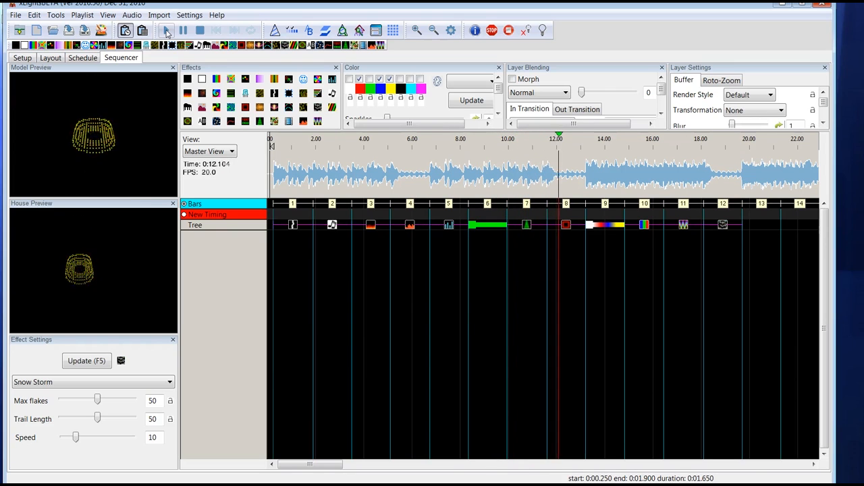
pyautogui.click(199, 31)
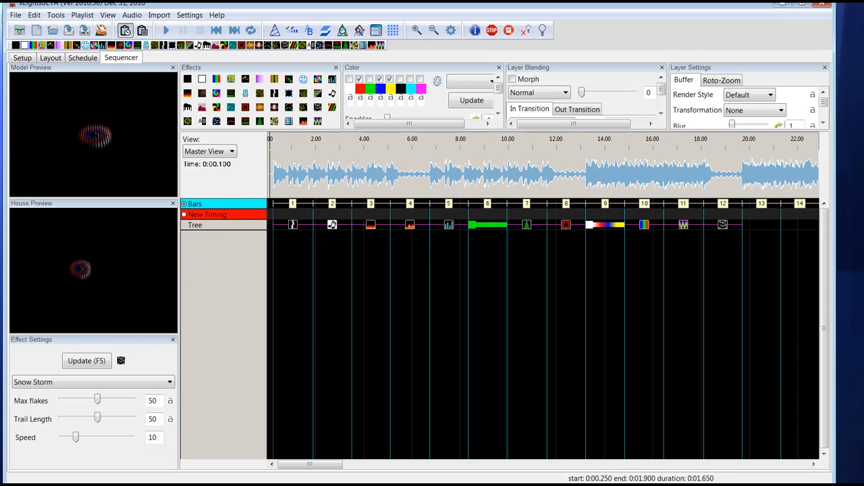
pyautogui.moveTo(166, 484)
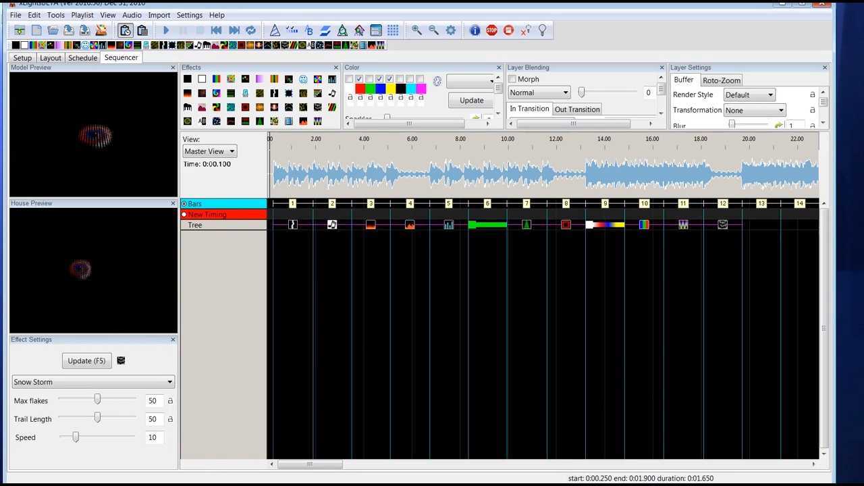